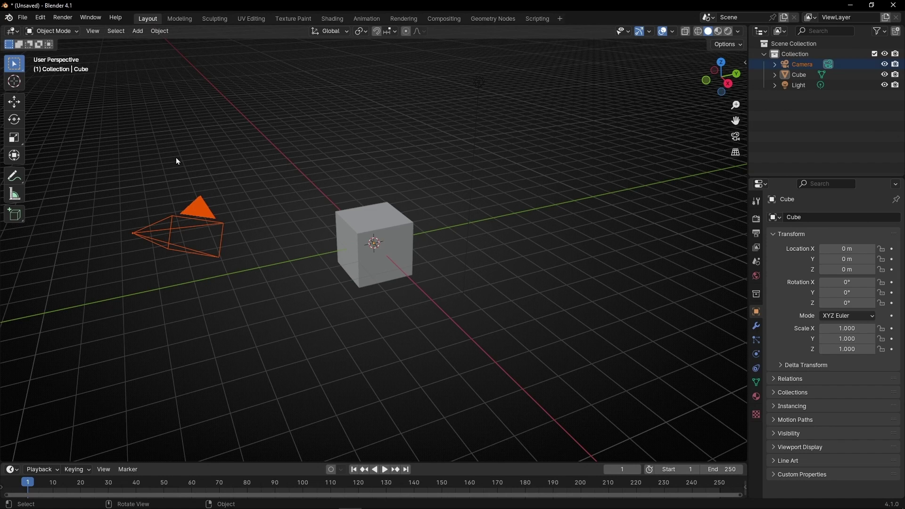
Delete the camera and the light so only the default Cube remains.
key(Delete)
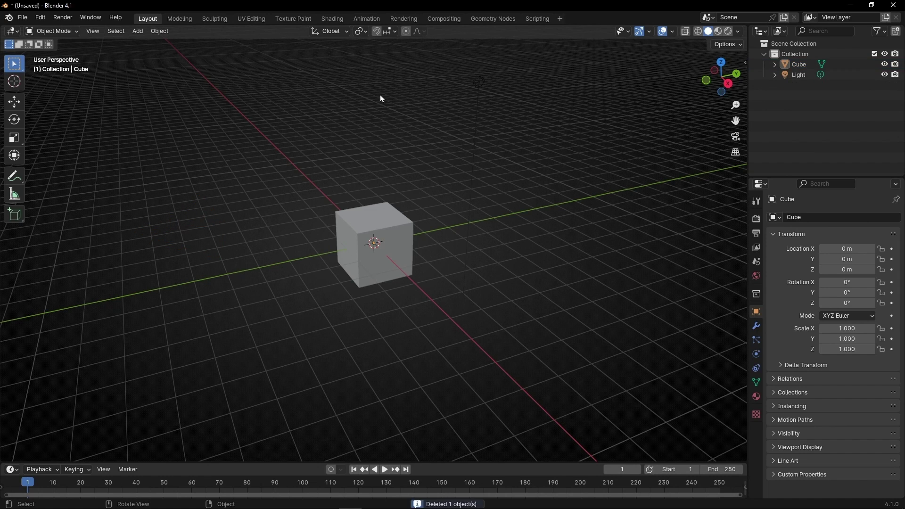
drag(414, 77, 583, 143)
key(Delete)
Switch to the Geometry Nodes workspace and close the spreadsheet area.
click(493, 18)
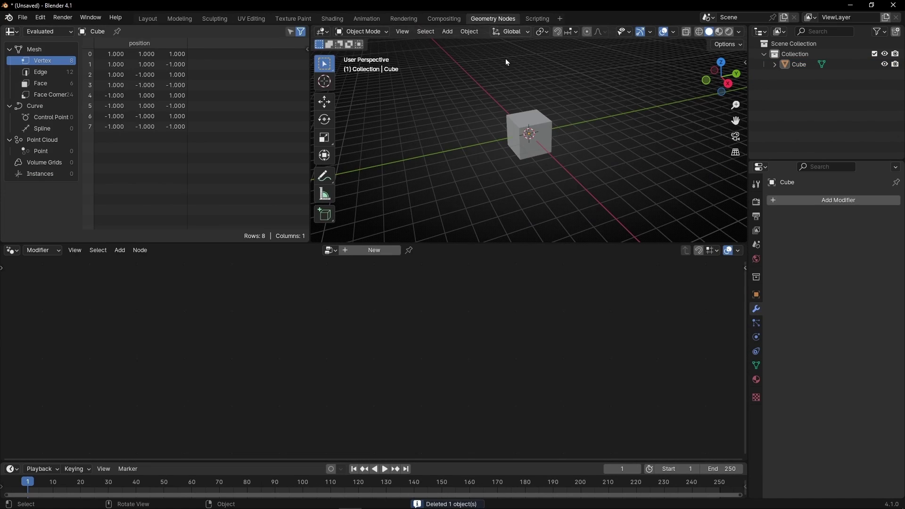
right_click(221, 37)
click(196, 133)
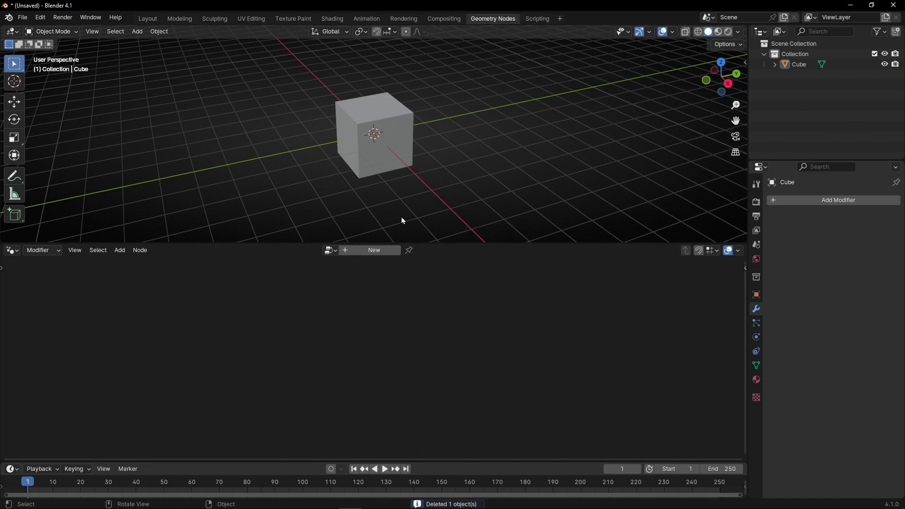
Create a new geometry node tree on the cube and delete its Group Input node.
click(377, 250)
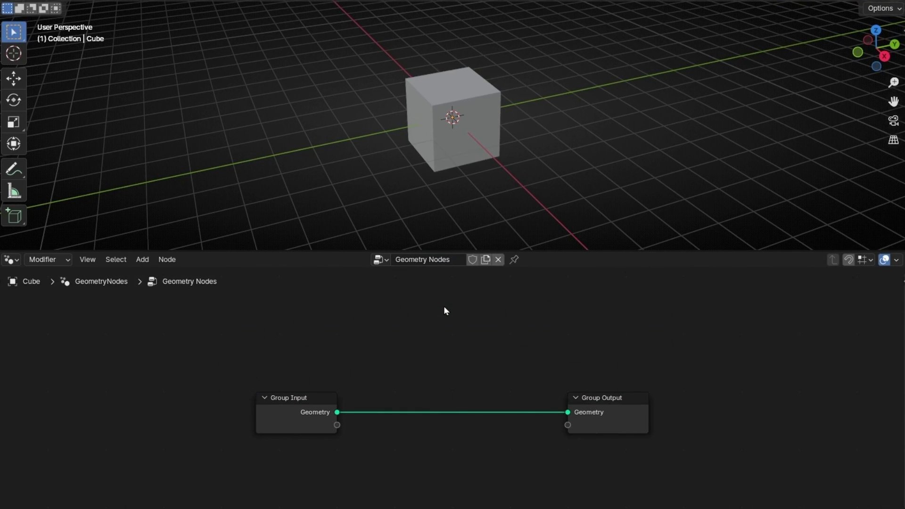
key(ctrl+alt+space)
click(357, 325)
key(x)
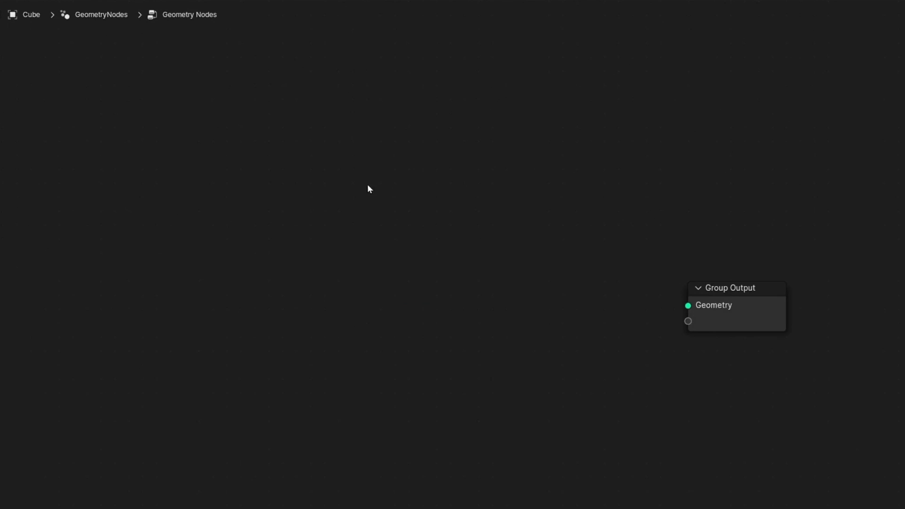
Add a Cube node and a Cylinder node to the tree.
key(shift+a)
text(cu)
key(Return)
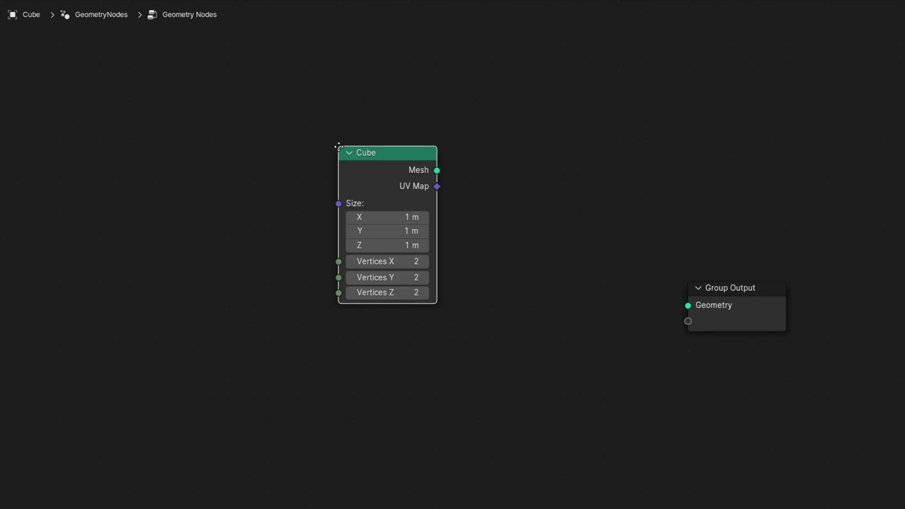
click(266, 151)
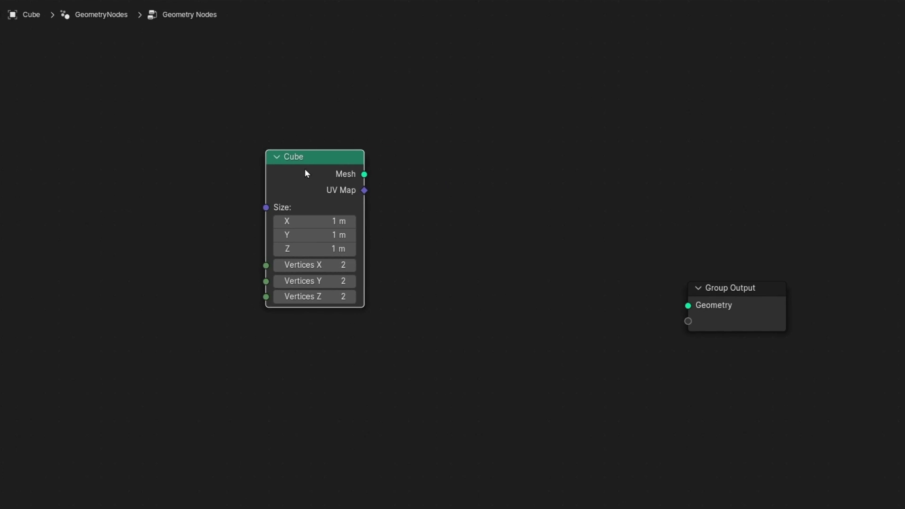
key(shift+a)
text(cy)
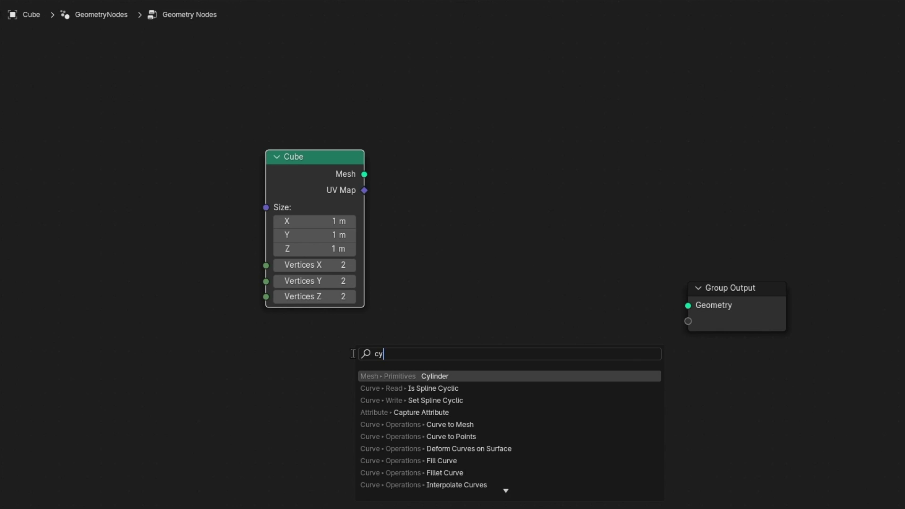
key(Return)
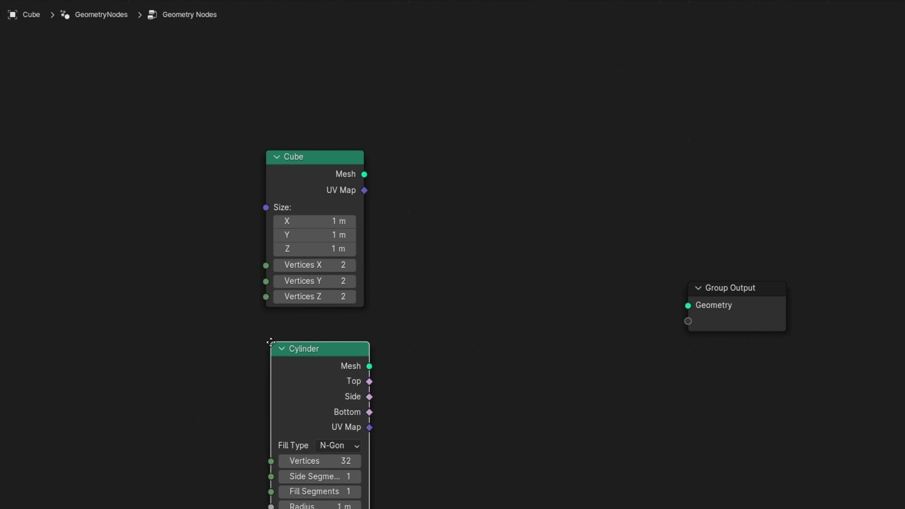
Add a Transform Geometry node after Cube, then duplicate it and wire the Cylinder into the copy.
key(shift+a)
text(tra)
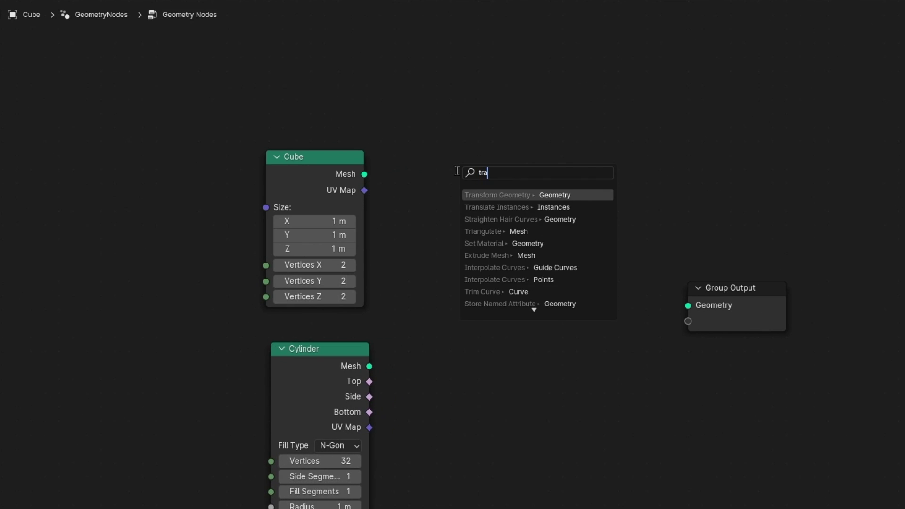
key(Return)
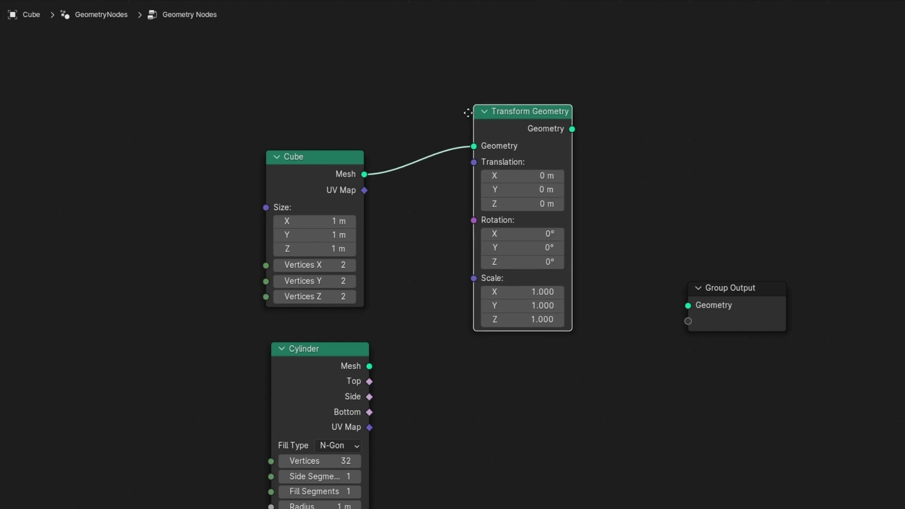
click(521, 127)
key(shift+d)
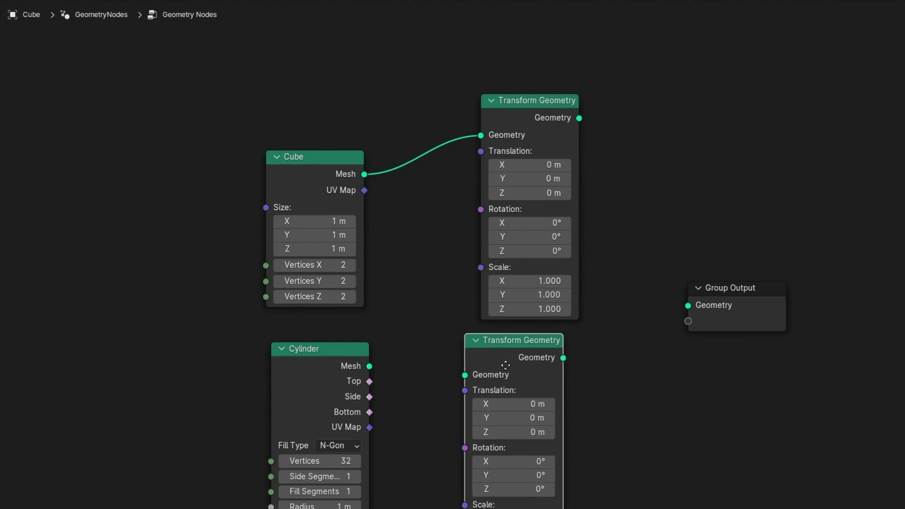
drag(370, 366, 478, 379)
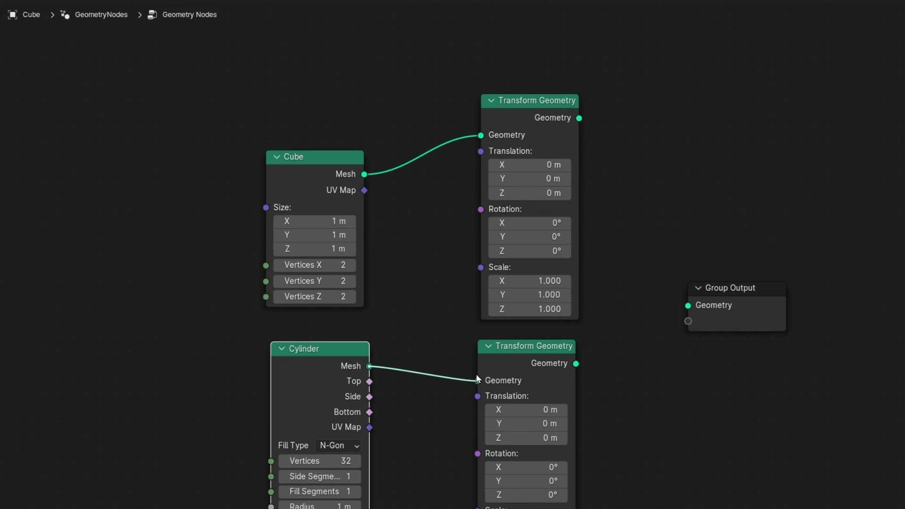
key(ctrl+alt+space)
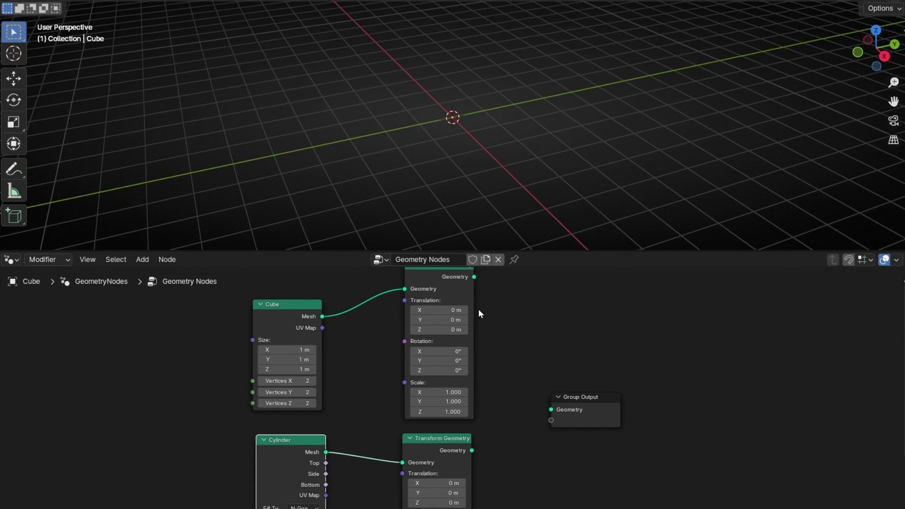
Link each Transform Geometry to Group Output in turn and move Group Output right.
drag(477, 277, 551, 409)
scroll(479, 118, up, 4)
middle_drag(480, 118, 460, 118)
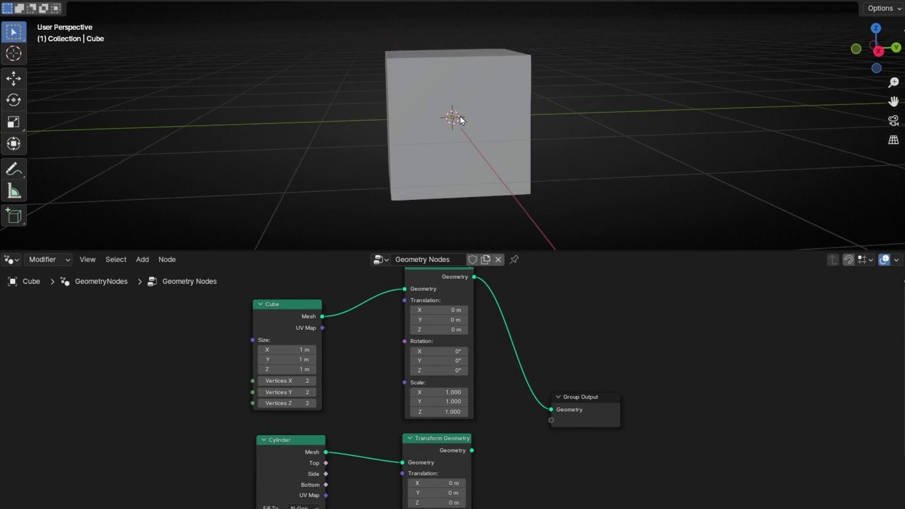
middle_drag(554, 458, 542, 413)
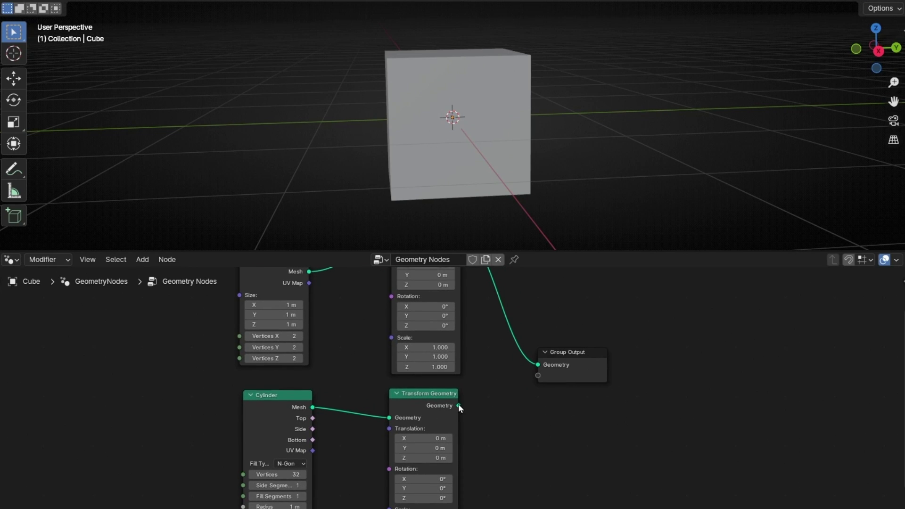
drag(458, 406, 618, 366)
scroll(512, 197, down, 4)
click(576, 369)
middle_drag(507, 451, 521, 412)
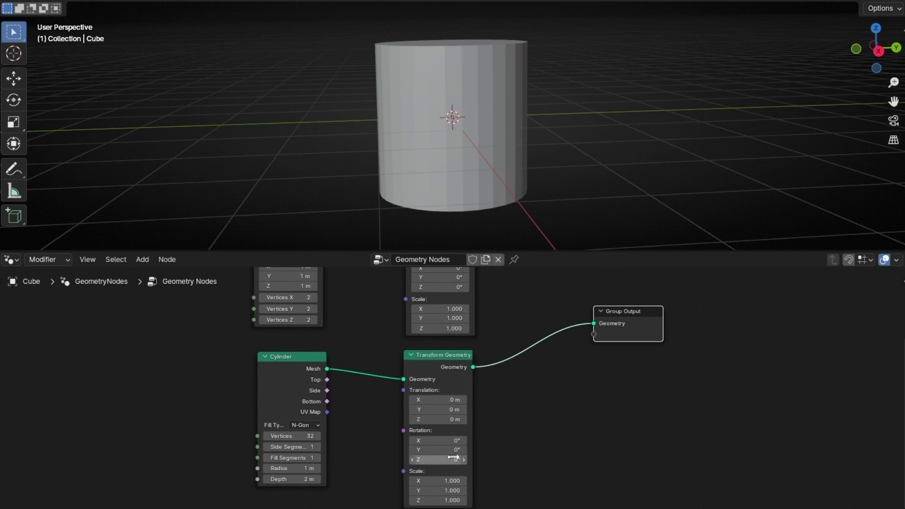
Set the cylinder's Rotation X to 90° and scale it down toward 0.5, 0.5, 1.5.
click(433, 443)
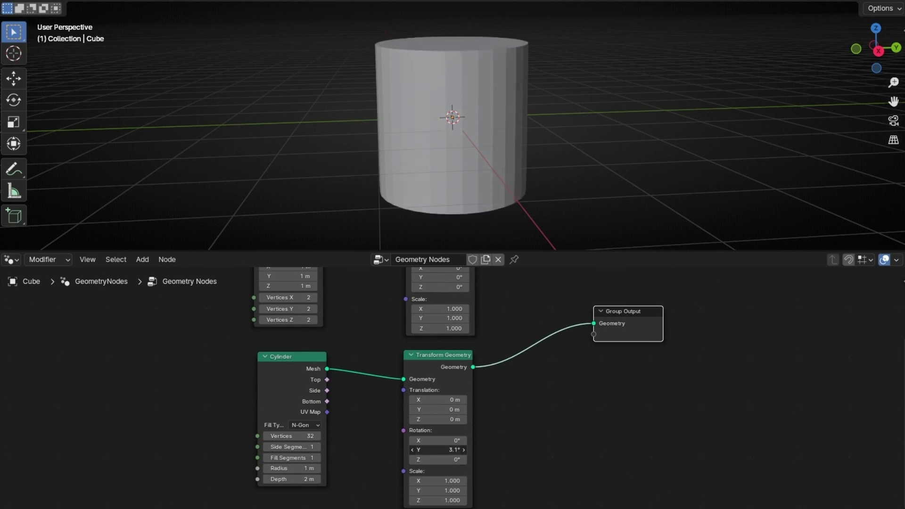
text(90)
key(Return)
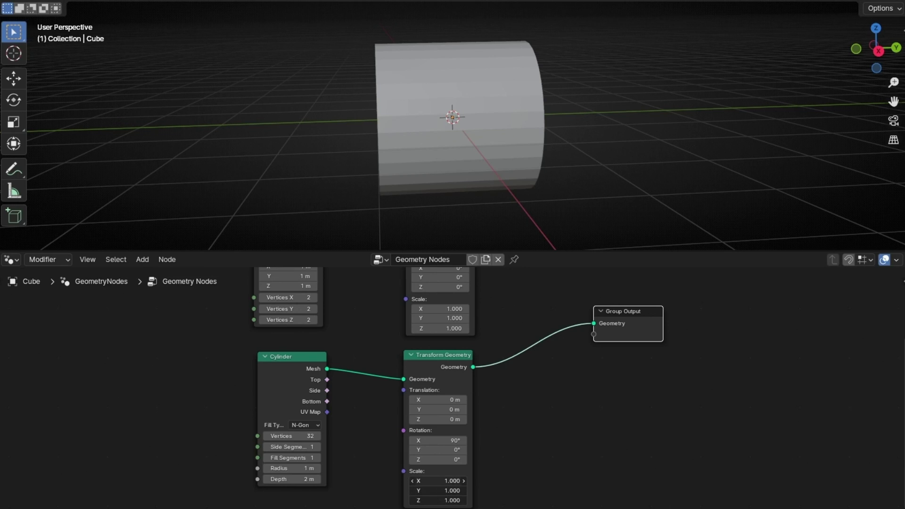
alt+drag(438, 480, 514, 500)
key(ctrl+z)
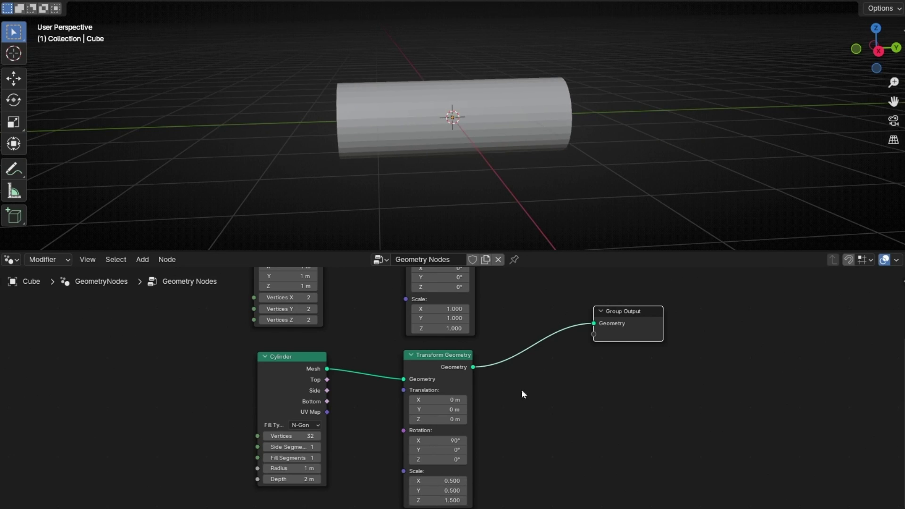
Compare the cube and cylinder in the output, leaving the cube connected.
middle_drag(514, 327, 489, 404)
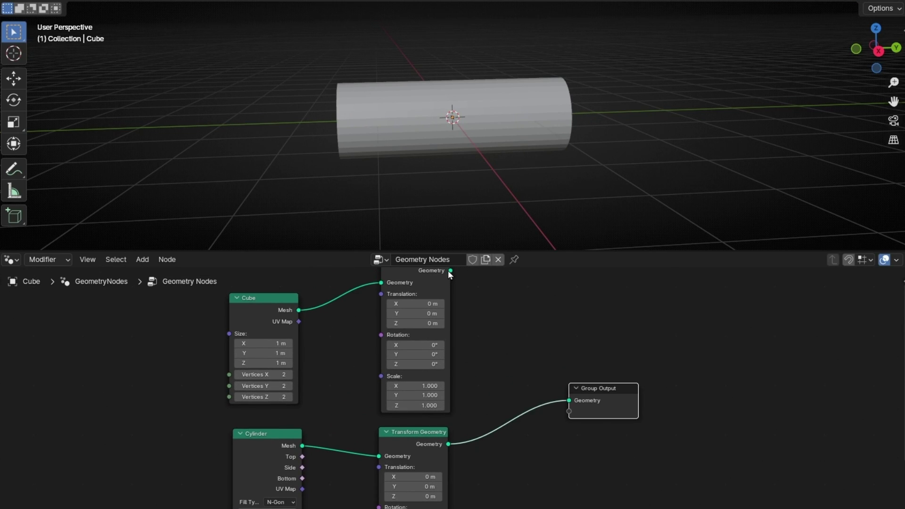
drag(450, 271, 568, 400)
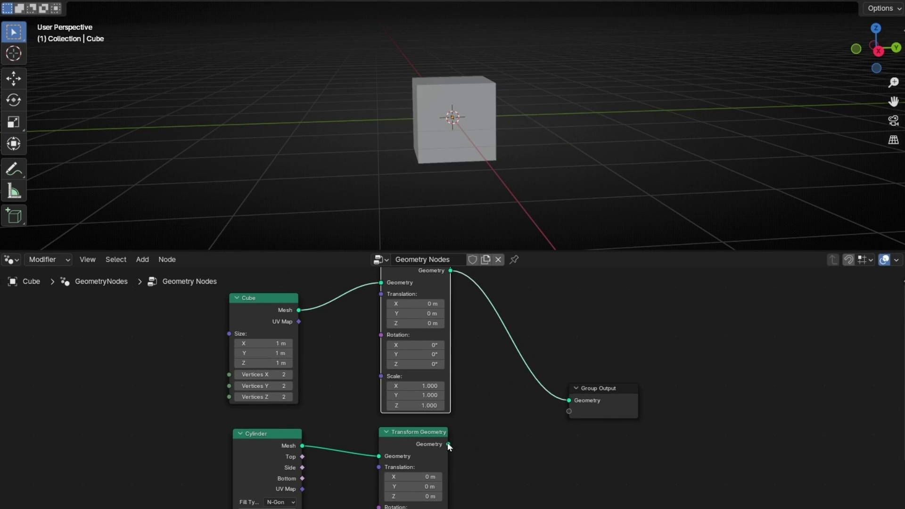
drag(448, 444, 735, 392)
middle_drag(608, 150, 587, 148)
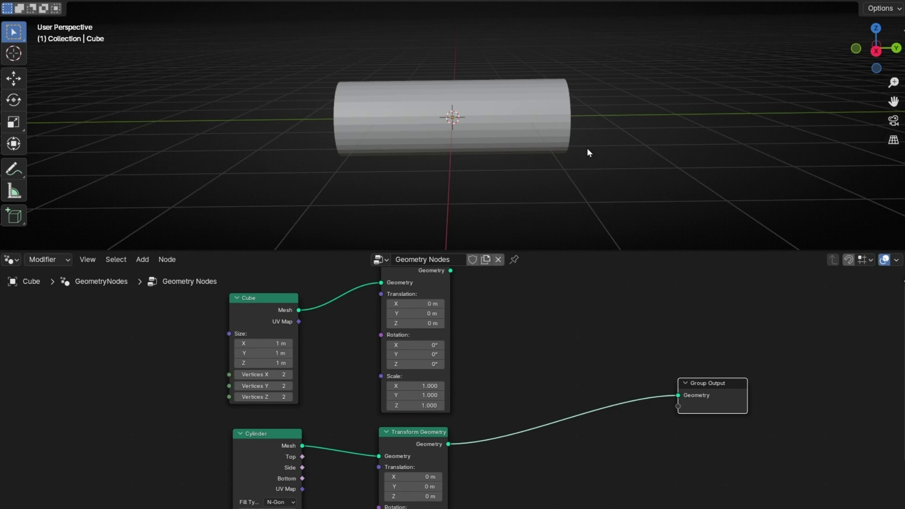
middle_drag(547, 119, 423, 264)
drag(450, 270, 677, 395)
middle_drag(579, 226, 585, 195)
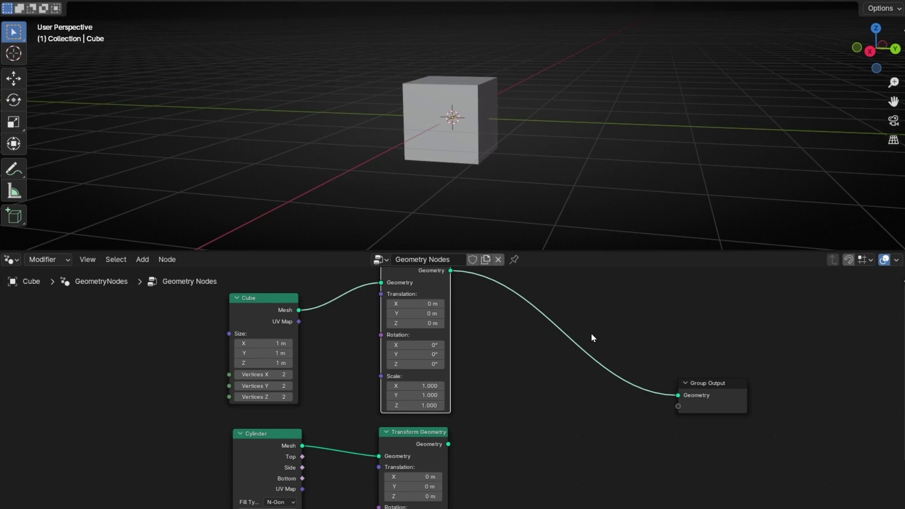
Insert a Mesh Boolean node on the cube-to-output link and arrange the nodes.
key(shift+a)
text(mesh b)
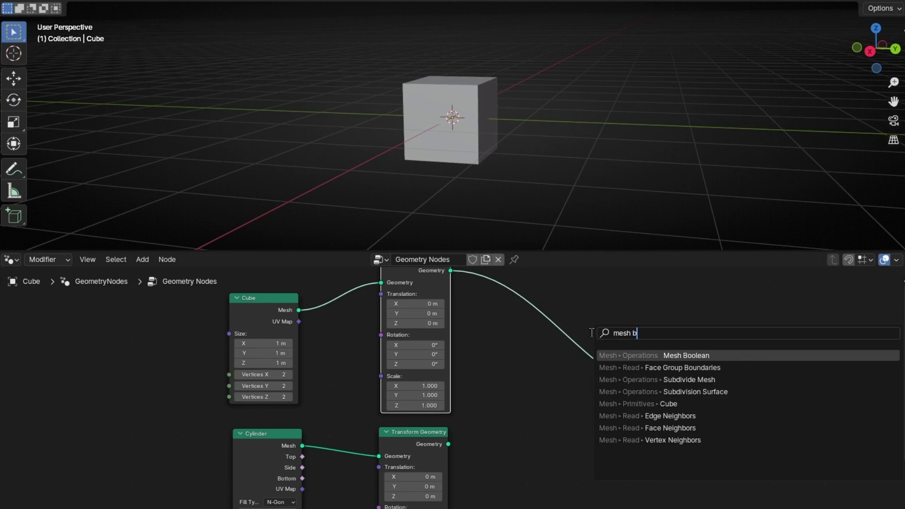
key(Return)
click(540, 320)
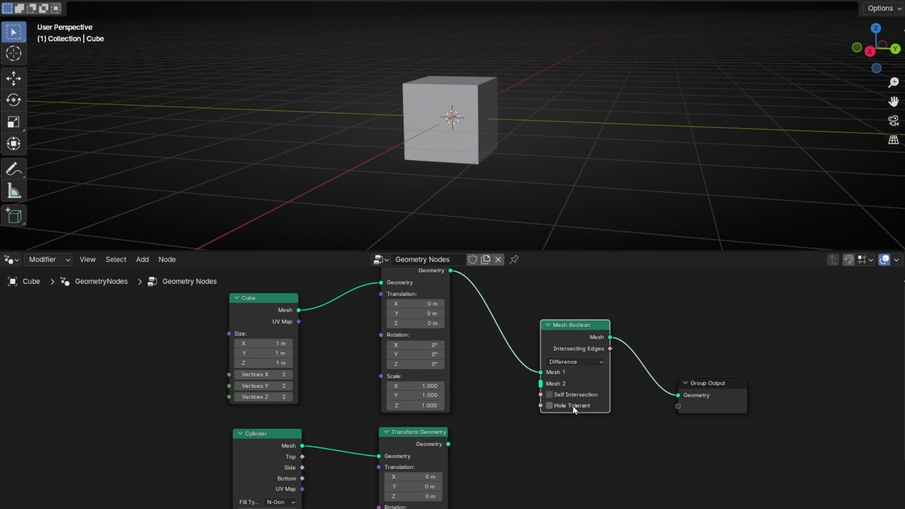
key(ctrl+alt+space)
drag(337, 182, 327, 151)
scroll(780, 320, up, 2)
middle_drag(779, 318, 442, 302)
Try the Intersect and Union boolean operations, then return to Difference.
click(465, 228)
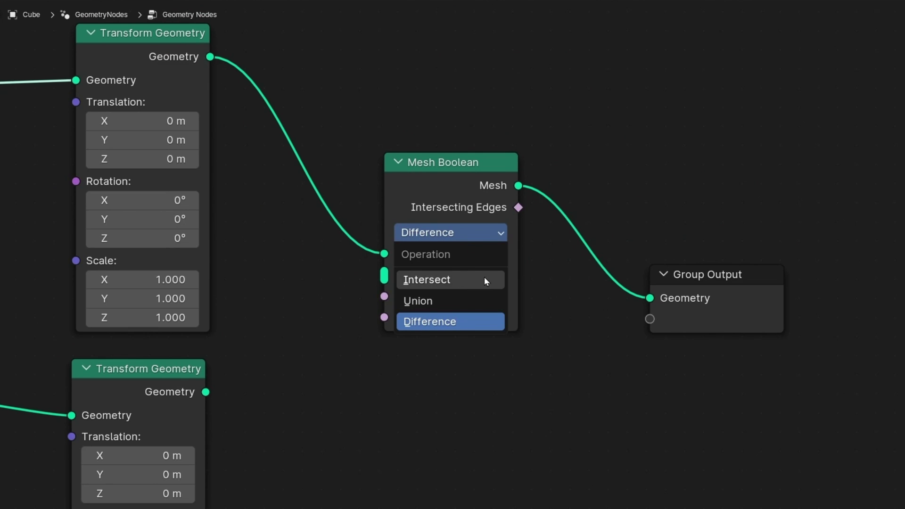
click(431, 327)
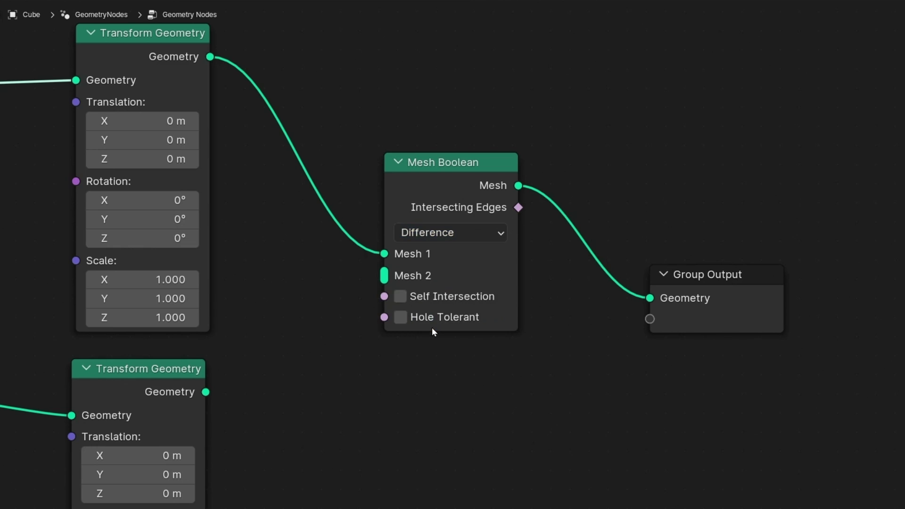
click(445, 238)
click(442, 278)
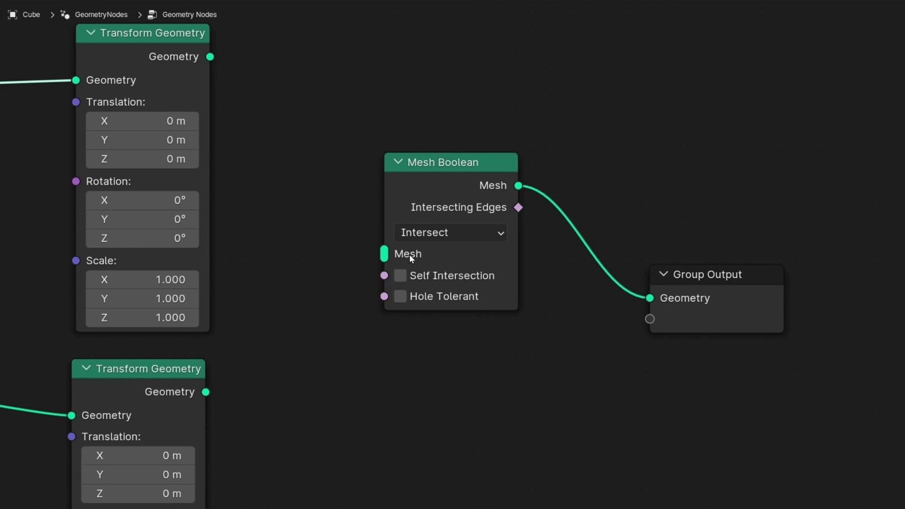
click(451, 235)
click(425, 300)
click(427, 241)
click(428, 319)
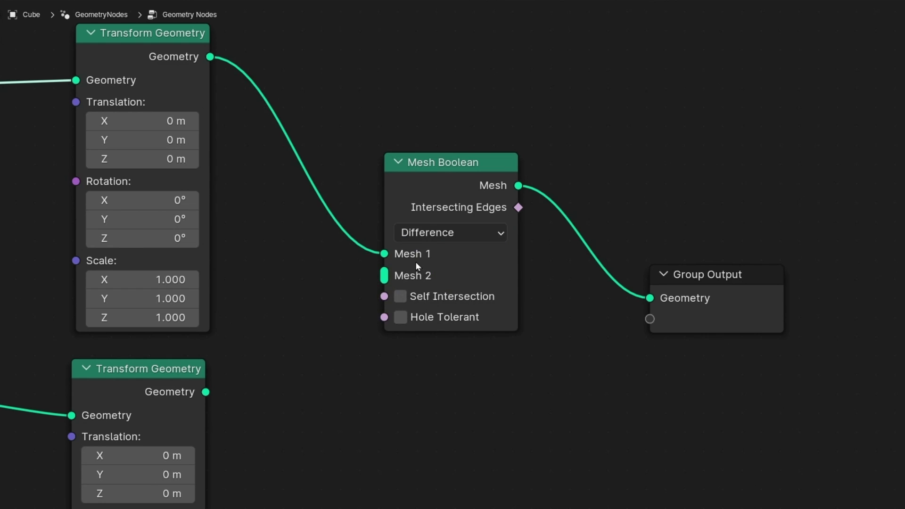
mouse_move(416, 265)
middle_drag(263, 153, 385, 167)
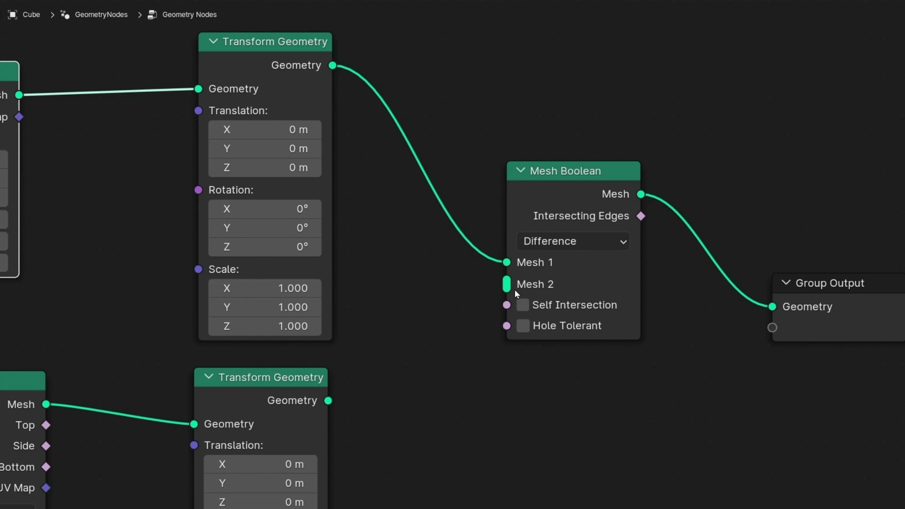
Wire the cylinder's Transform Geometry into Mesh Boolean's Mesh 2 socket to cut the hole.
key(ctrl+alt+space)
scroll(414, 431, down, 3)
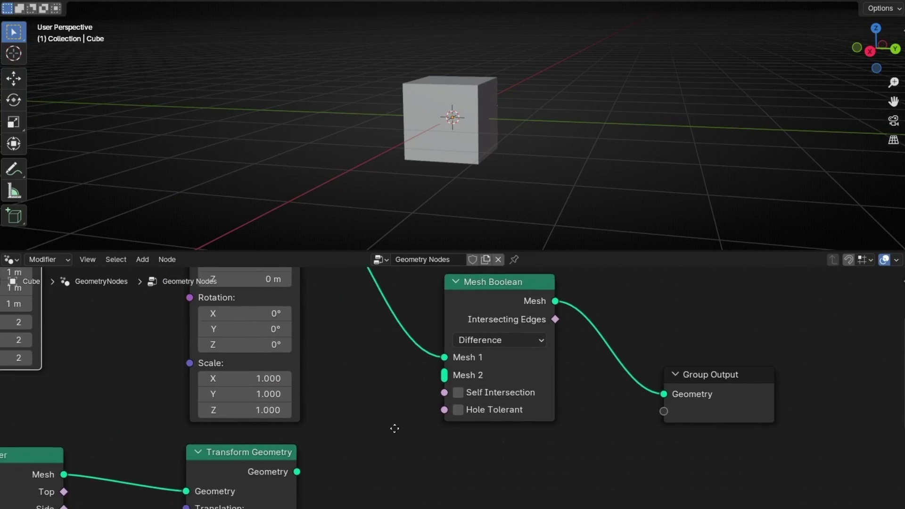
drag(310, 452, 453, 358)
middle_drag(547, 182, 473, 165)
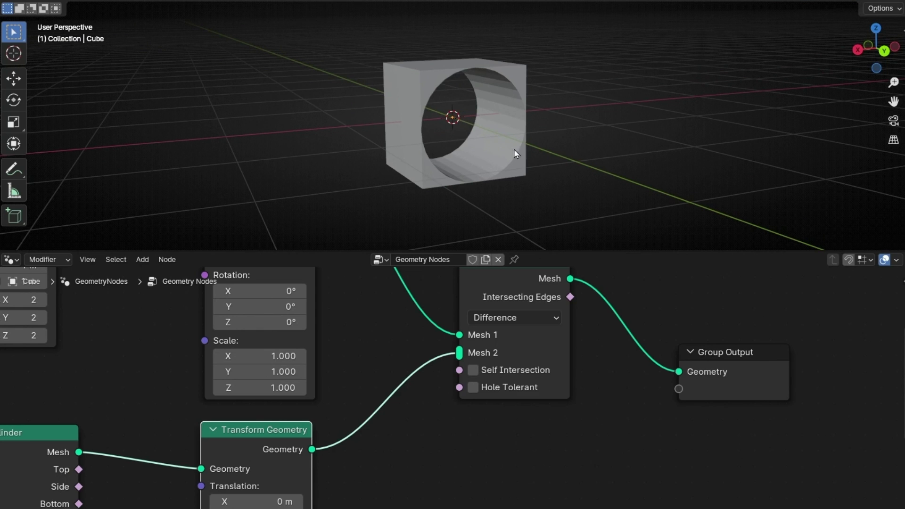
middle_drag(467, 129, 513, 137)
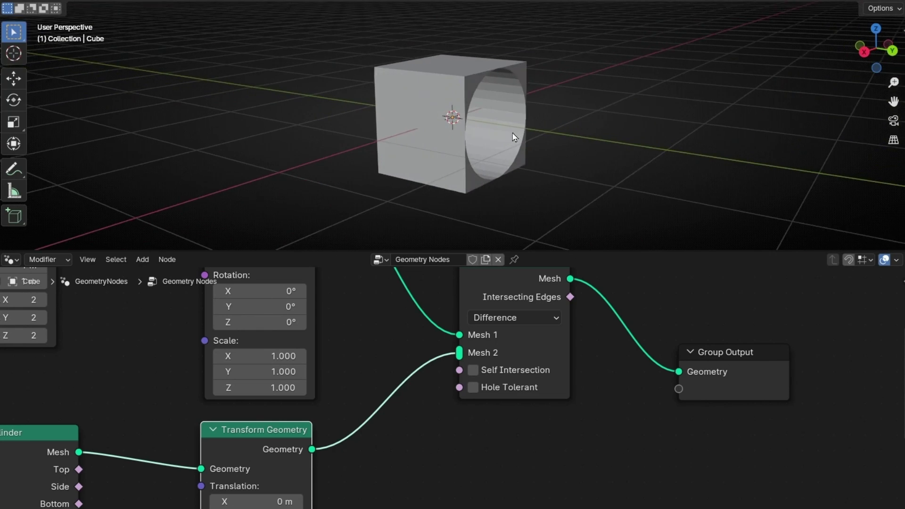
key(Home)
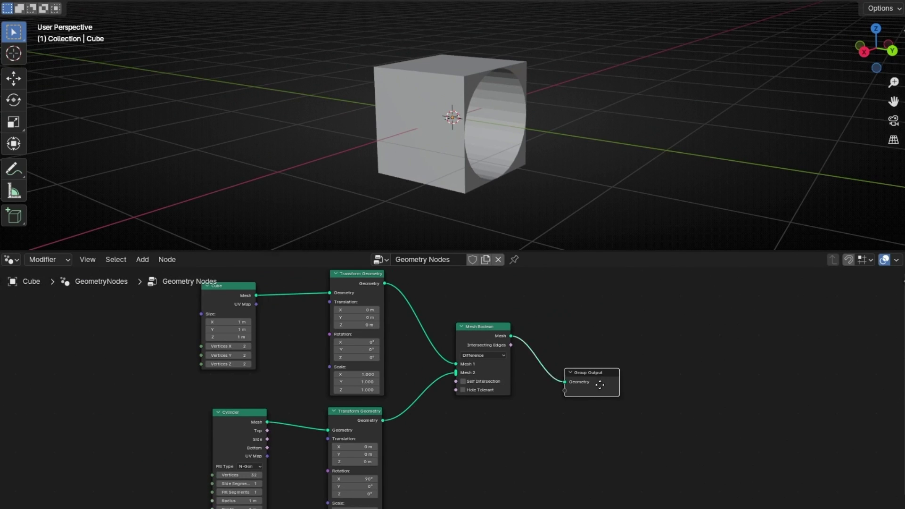
drag(489, 335, 490, 322)
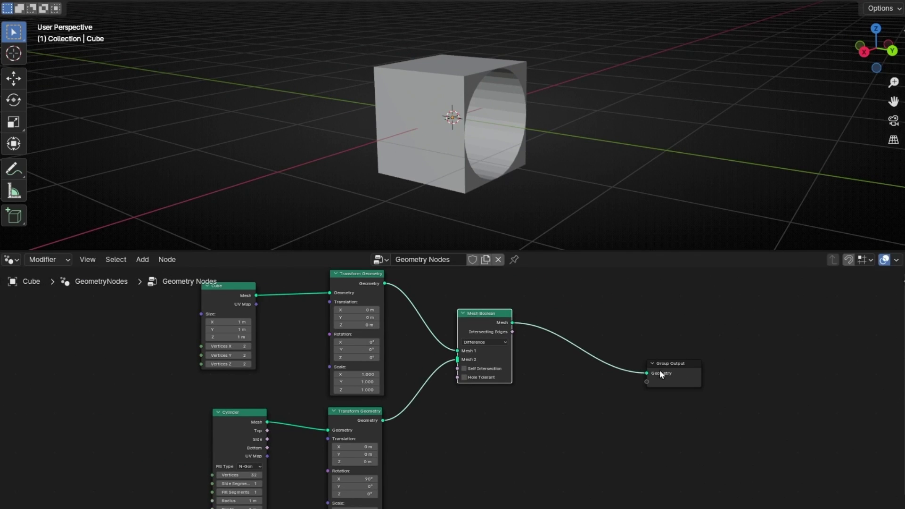
Insert Join Geometry before Group Output and feed the cylinder transform into it.
drag(659, 371, 701, 372)
key(shift+a)
text(join)
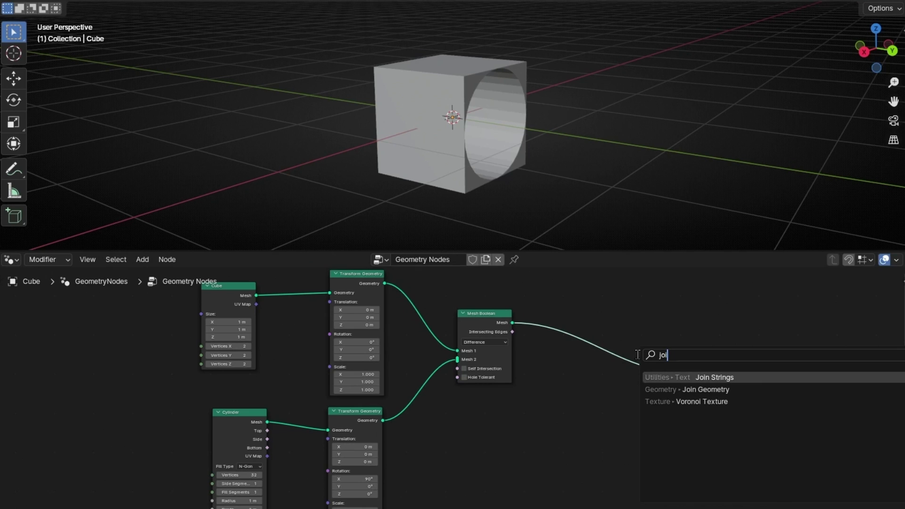
key(Return)
click(717, 379)
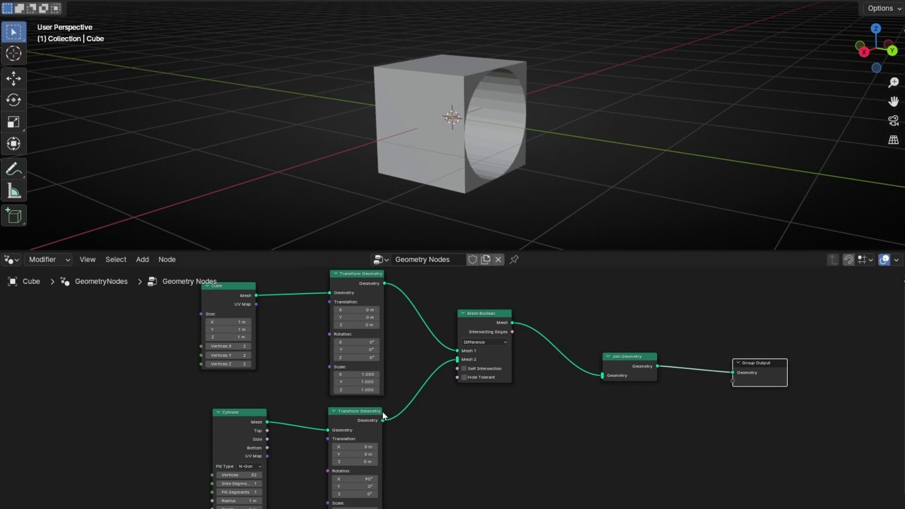
drag(383, 420, 601, 376)
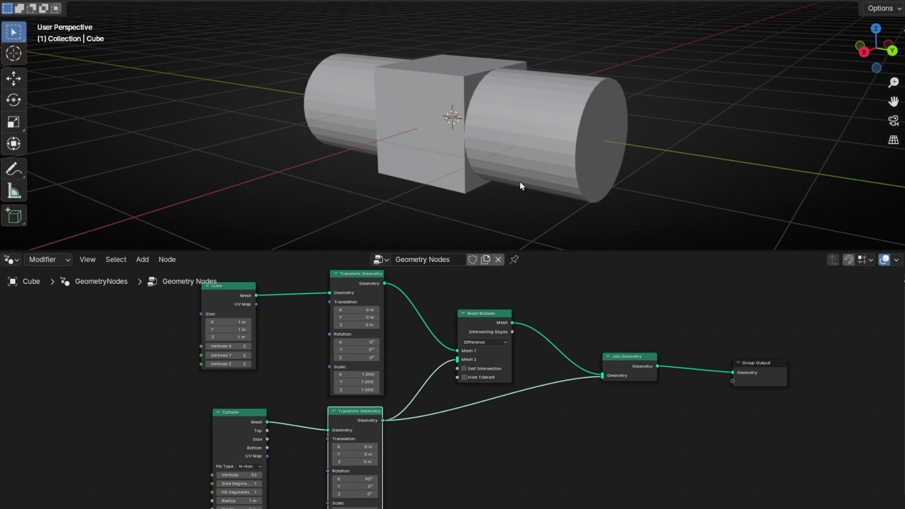
Add a Mesh to Curve node via the 'mesh to' search.
scroll(501, 442, up, 3)
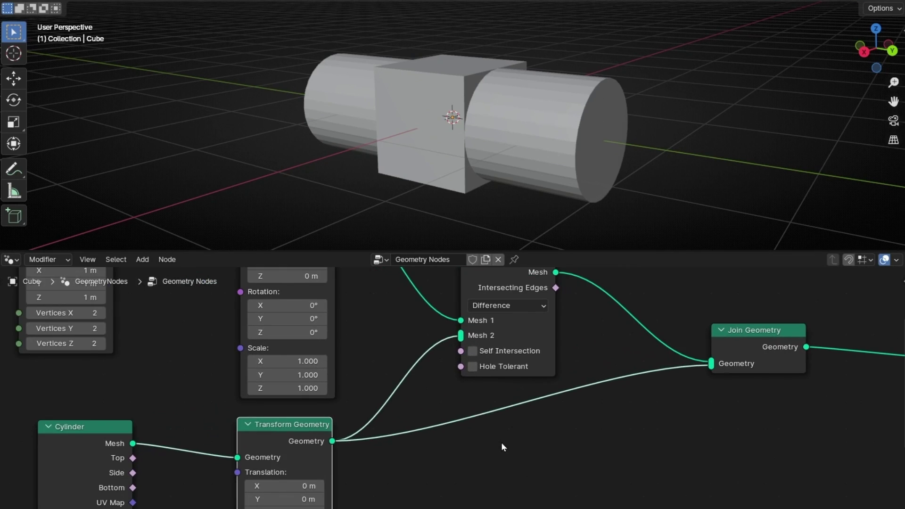
key(shift+a)
text(mesh to)
key(Return)
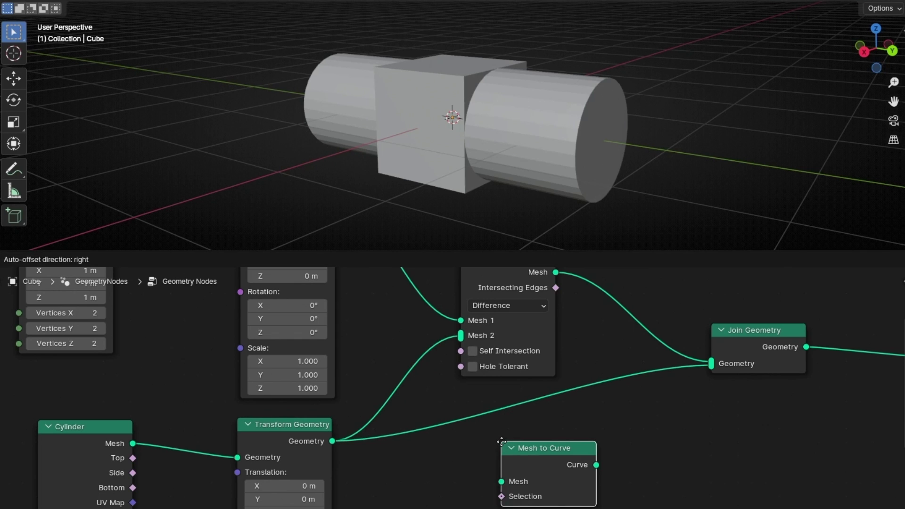
Insert Mesh to Curve between the cylinder's Transform Geometry and Join Geometry, showing it as wireframe.
click(471, 396)
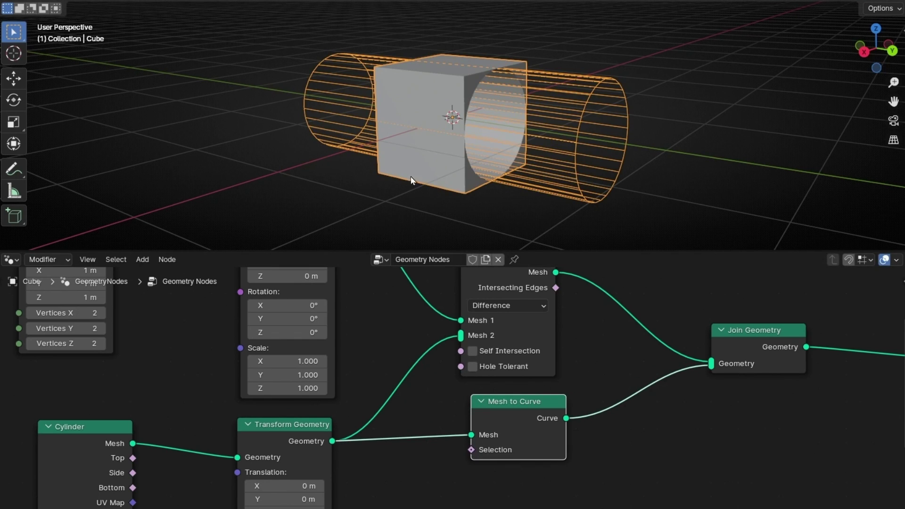
middle_drag(348, 118, 462, 143)
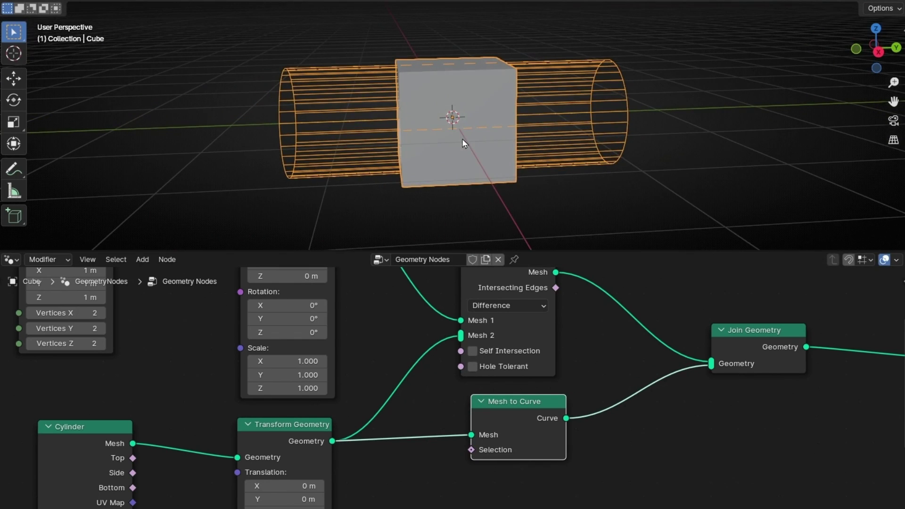
middle_drag(554, 409, 584, 431)
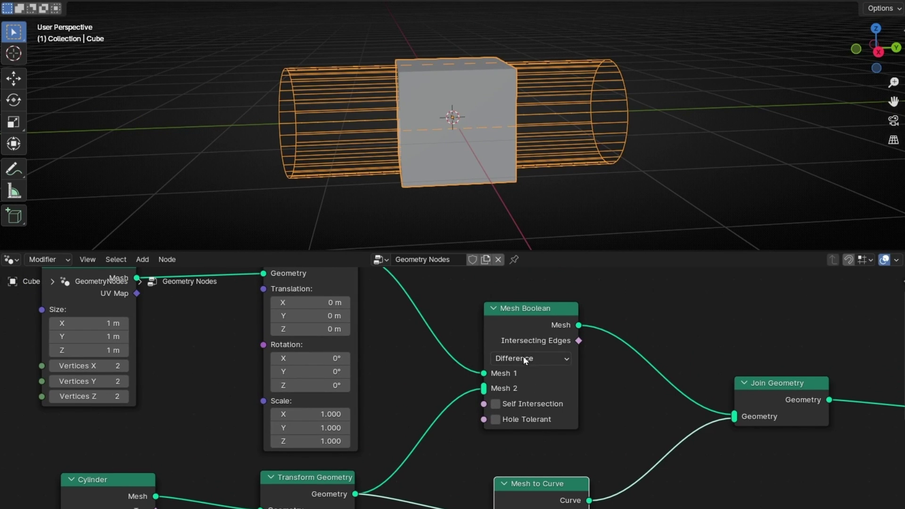
middle_drag(489, 156, 410, 155)
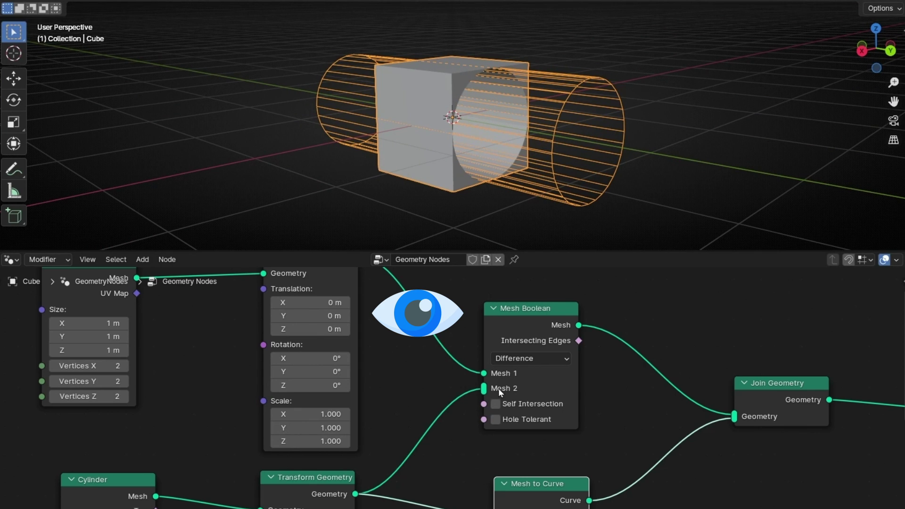
middle_drag(547, 133, 431, 113)
Widen the cylinder to 0.5 scale, shift it 0.1 m on X, and tilt it 128° around X.
middle_drag(391, 469, 471, 501)
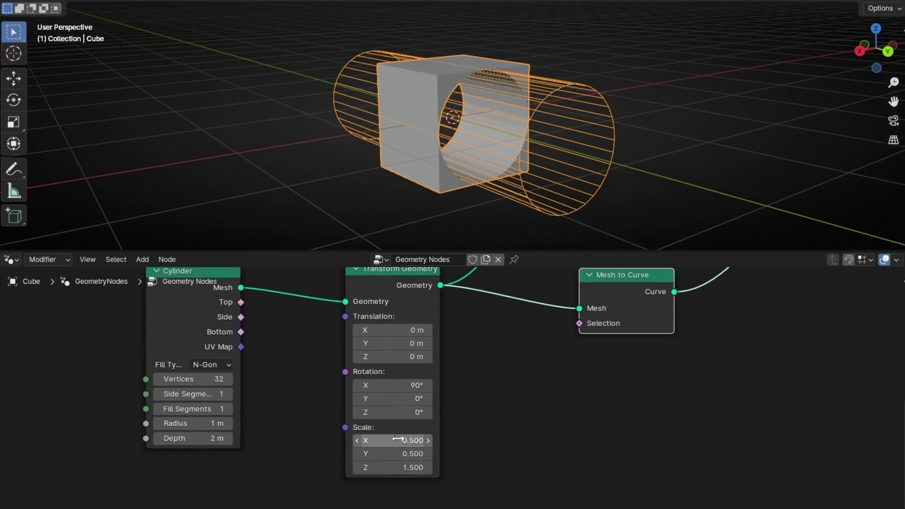
drag(392, 439, 375, 440)
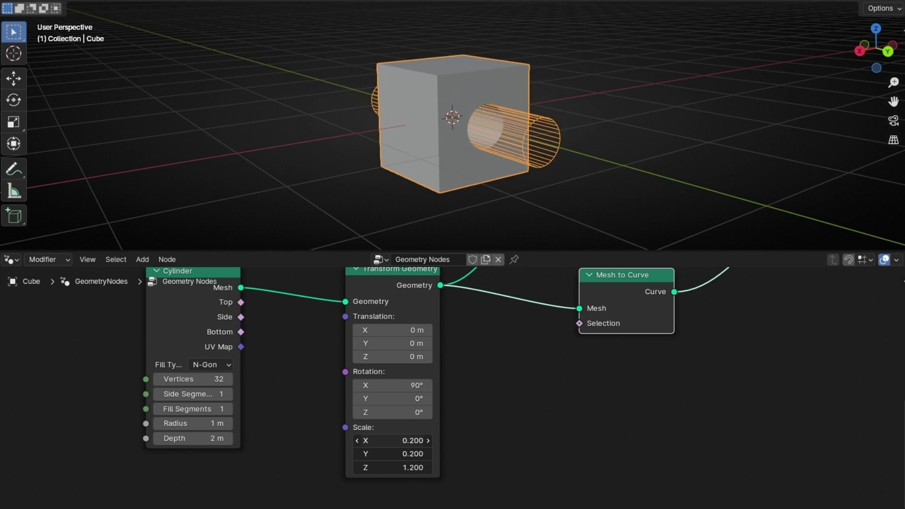
middle_drag(471, 189, 537, 163)
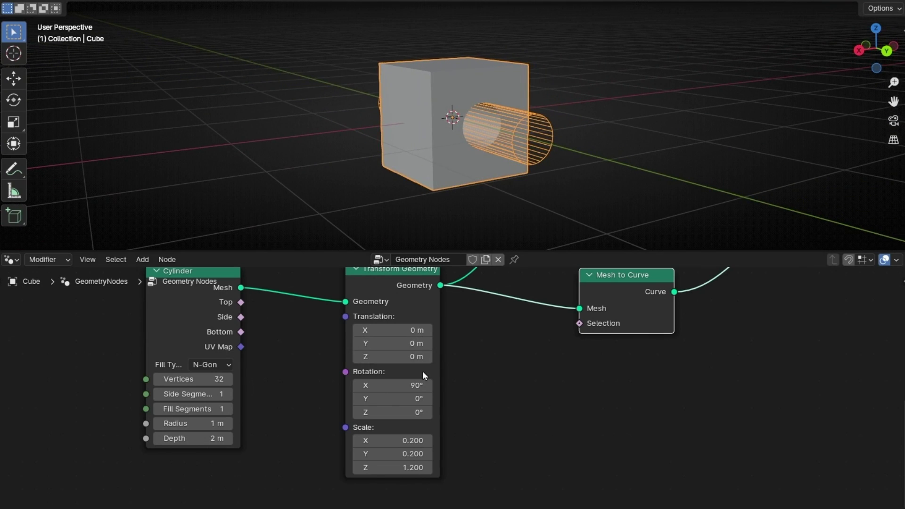
drag(406, 330, 424, 330)
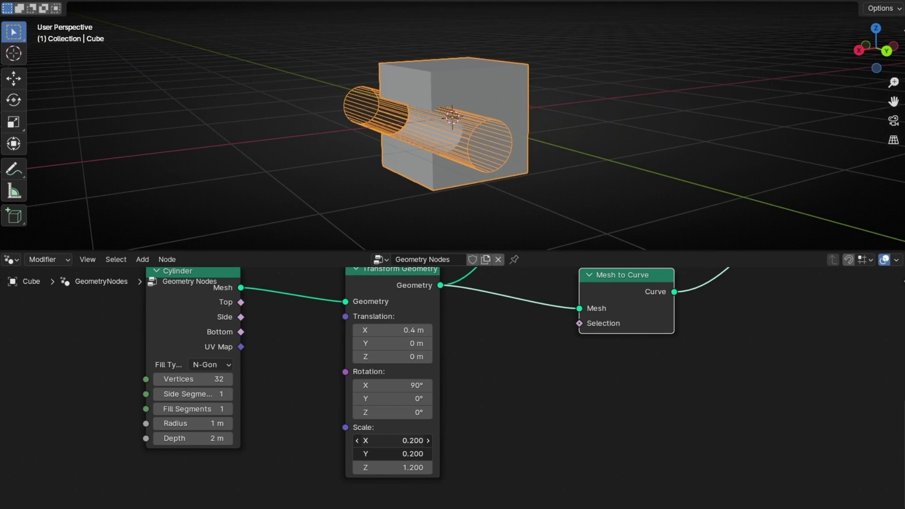
drag(406, 440, 424, 454)
drag(405, 329, 387, 330)
drag(396, 399, 415, 392)
middle_drag(404, 182, 499, 226)
Swap boolean roles: cylinder into Mesh 1, cube transform into Mesh 2.
middle_drag(513, 329, 394, 469)
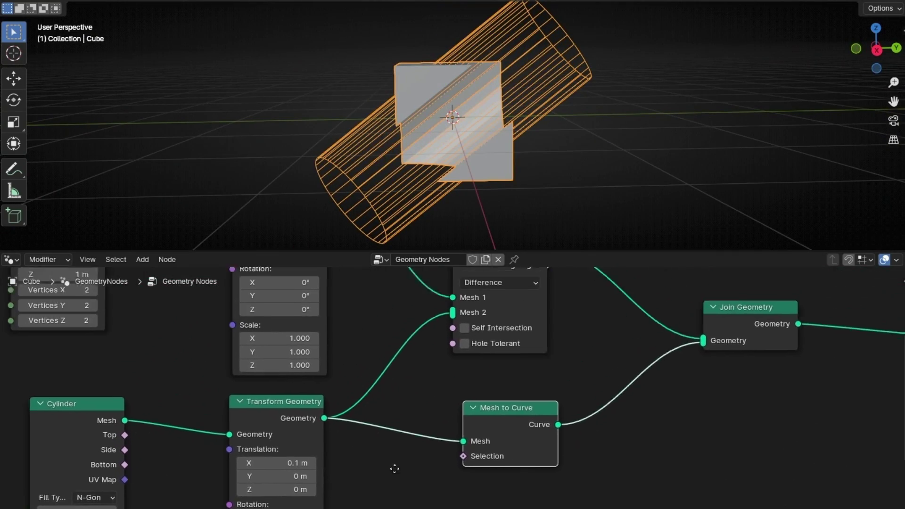
middle_drag(392, 280, 387, 384)
click(565, 183)
click(497, 163)
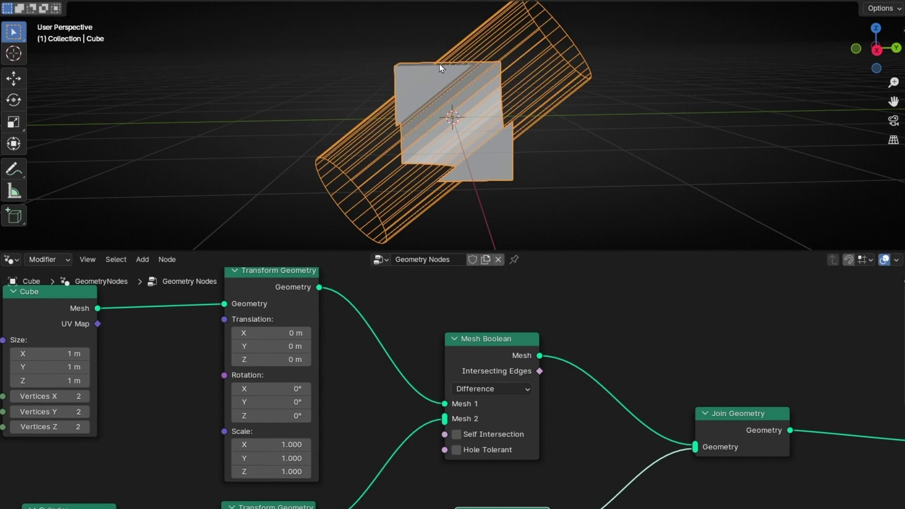
scroll(429, 395, up, 3)
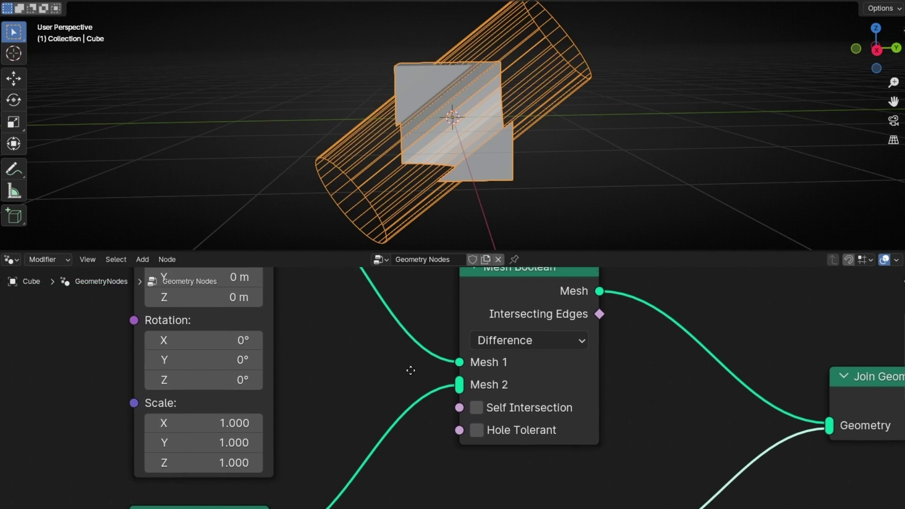
drag(459, 380, 459, 357)
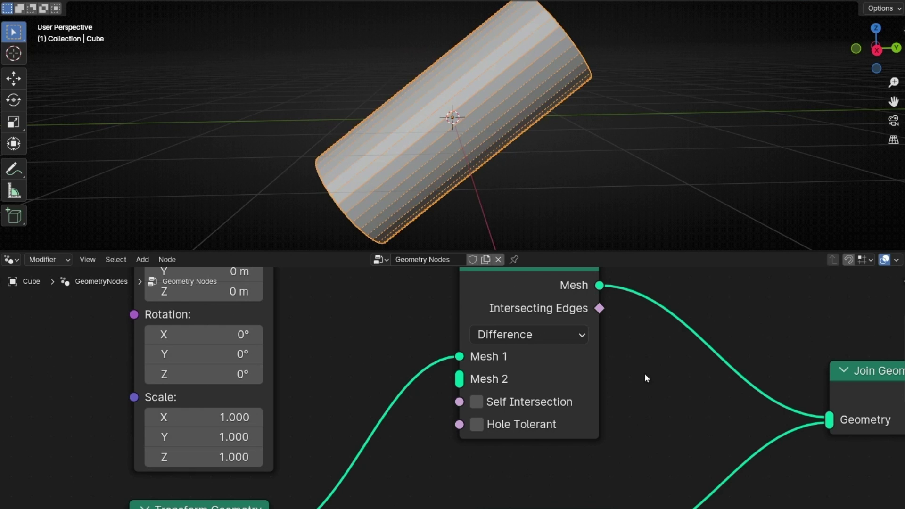
scroll(377, 336, down, 2)
shift+scroll(358, 325, up, 3)
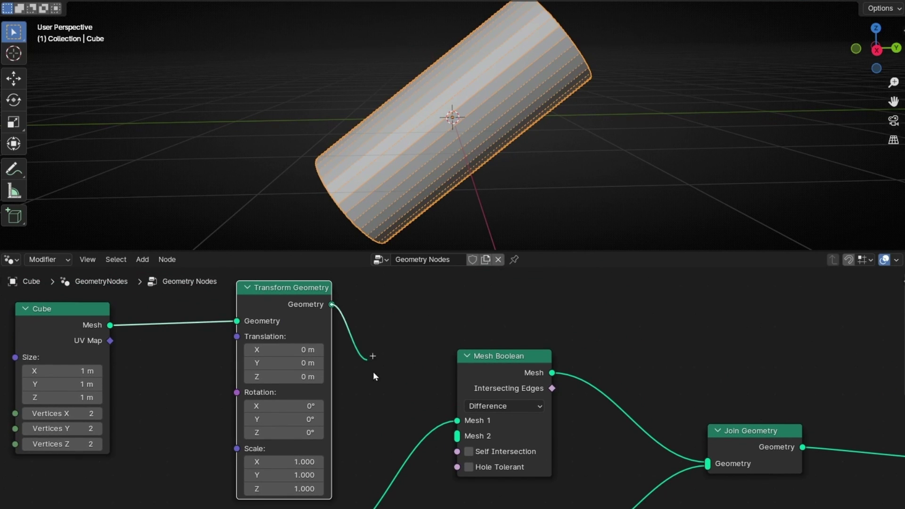
drag(375, 376, 447, 435)
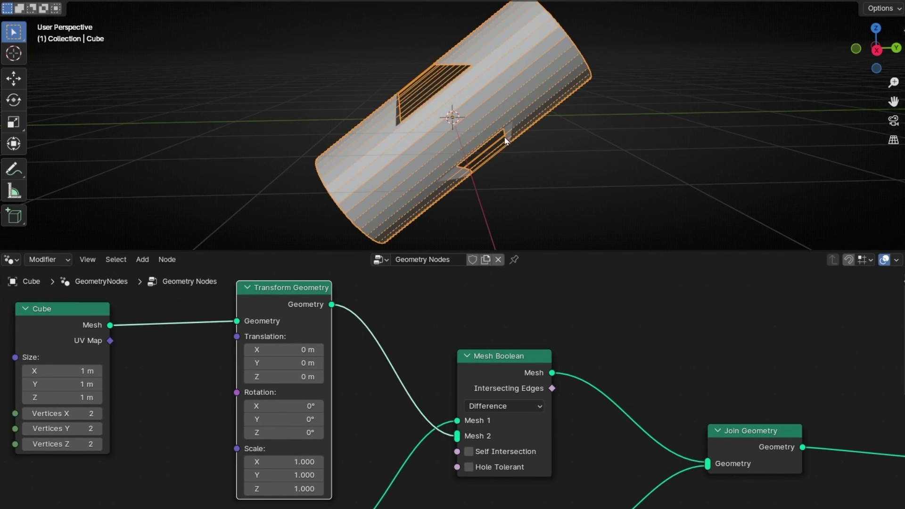
middle_drag(504, 140, 278, 155)
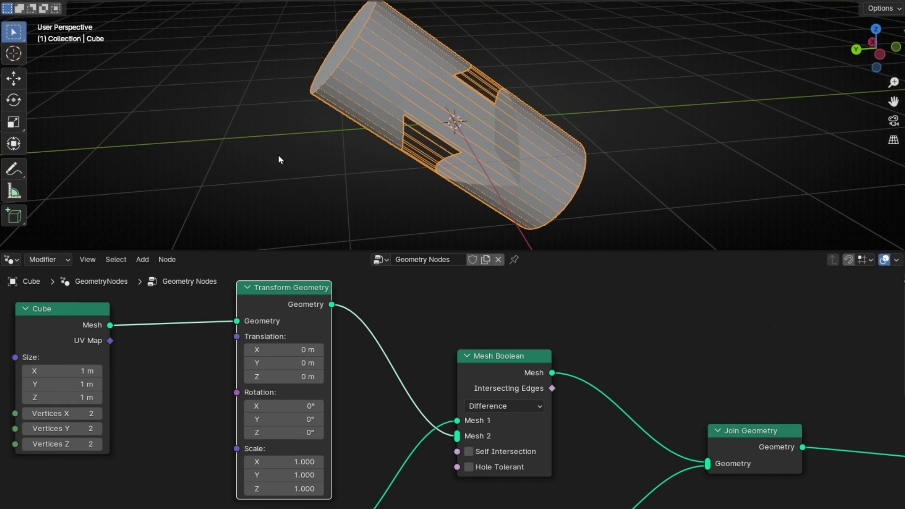
Disconnect the cube outline link from Join Geometry.
click(634, 154)
middle_drag(634, 154, 627, 300)
ctrl+right_drag(660, 476, 671, 502)
middle_drag(527, 177, 491, 64)
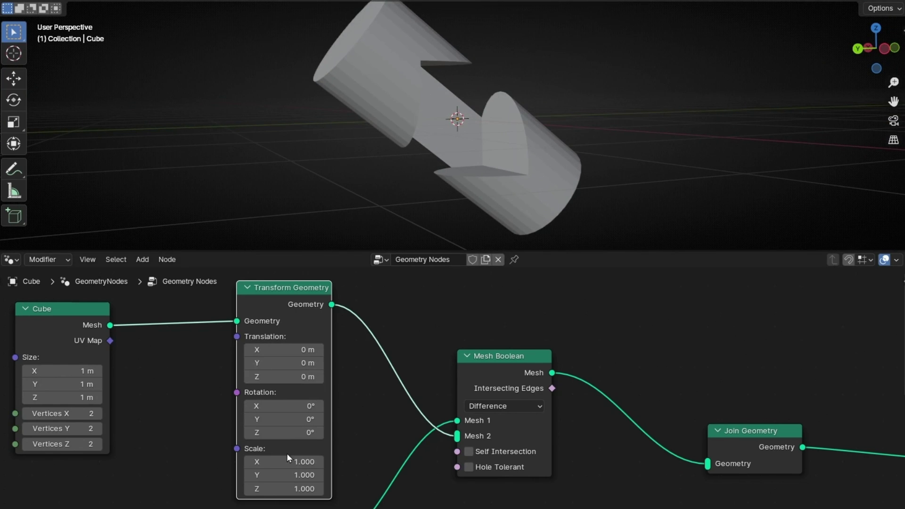
Scale the cube uniformly to 1.1 and slide it to position the notch in the cylinder.
drag(285, 461, 518, 489)
key(Escape)
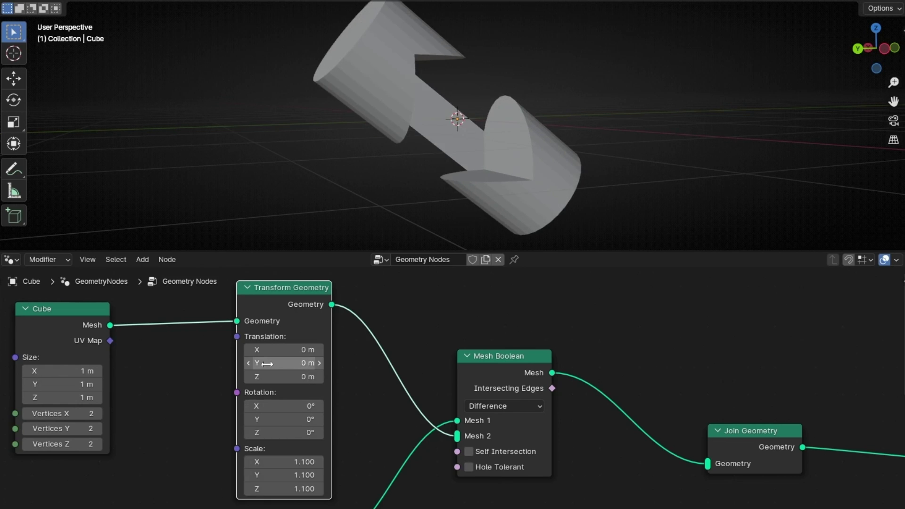
drag(302, 362, 358, 363)
drag(283, 363, 262, 363)
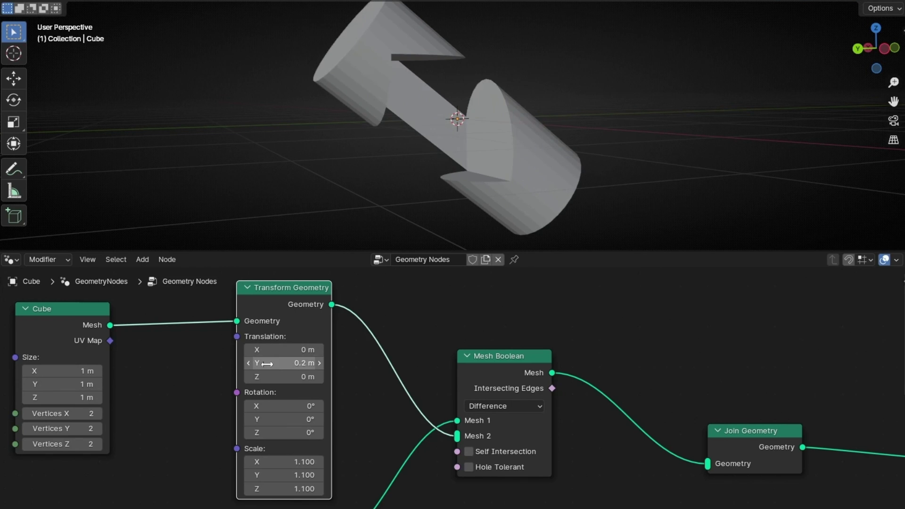
middle_drag(452, 134, 641, 137)
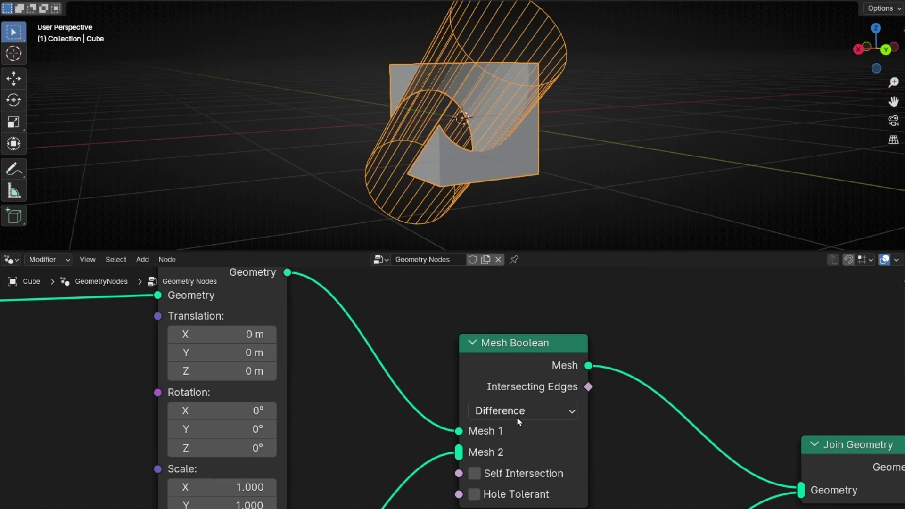
Switch the Mesh Boolean to Intersect and orbit to inspect the cube–cylinder overlap.
click(518, 413)
click(510, 457)
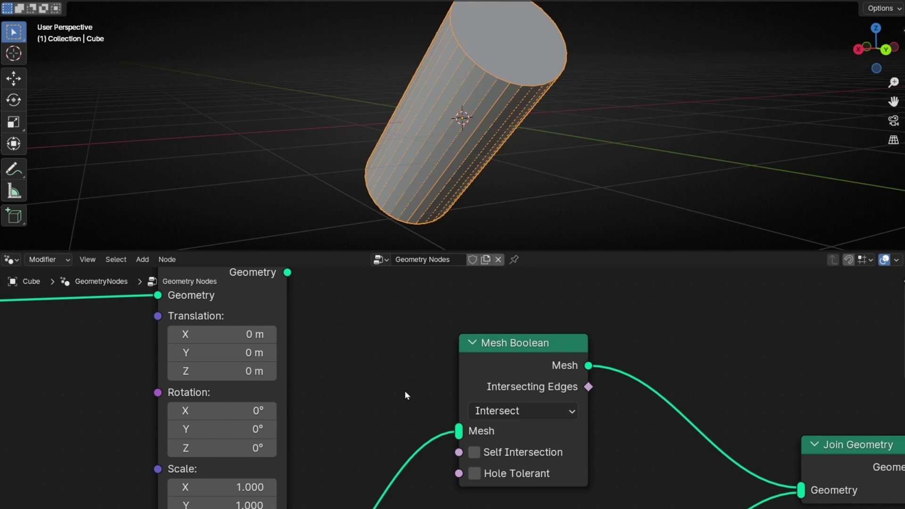
scroll(404, 390, down, 1)
drag(321, 298, 456, 423)
middle_drag(501, 178, 586, 184)
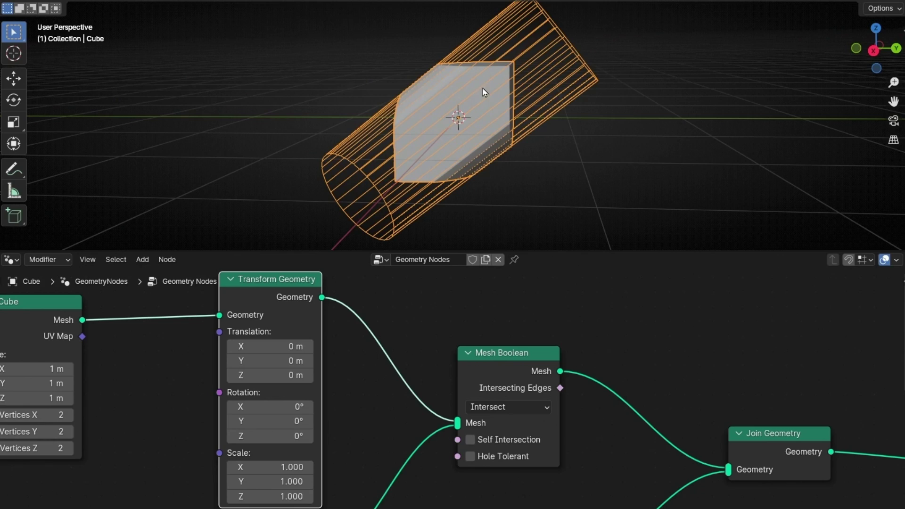
middle_drag(334, 152, 517, 71)
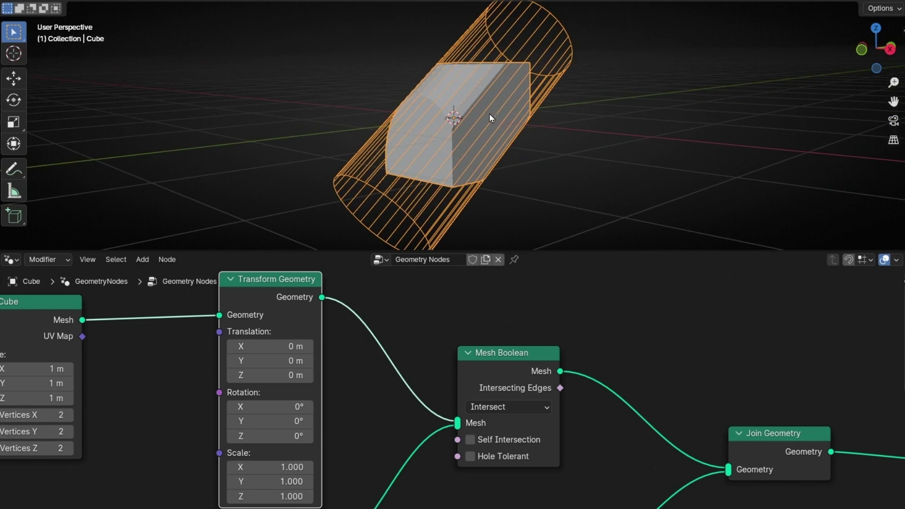
middle_drag(489, 117, 410, 102)
middle_drag(457, 142, 476, 42)
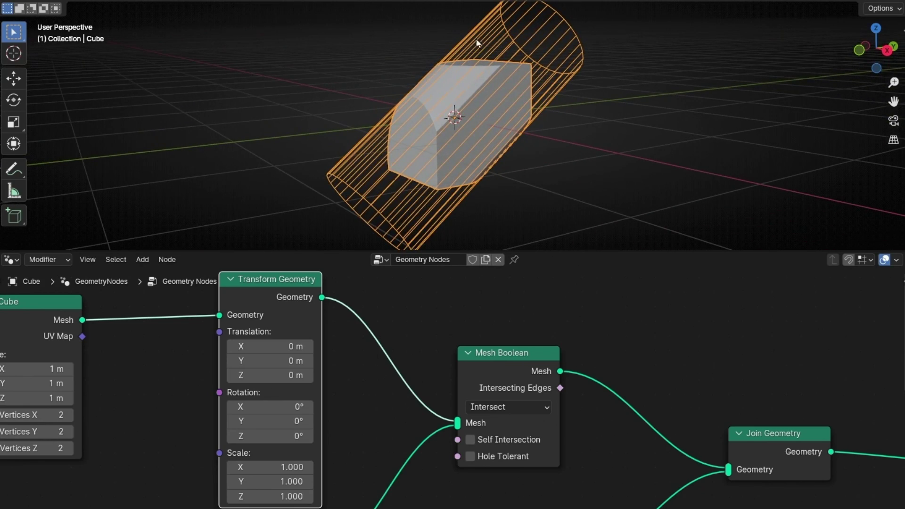
middle_drag(467, 95, 408, 122)
middle_drag(386, 329, 474, 271)
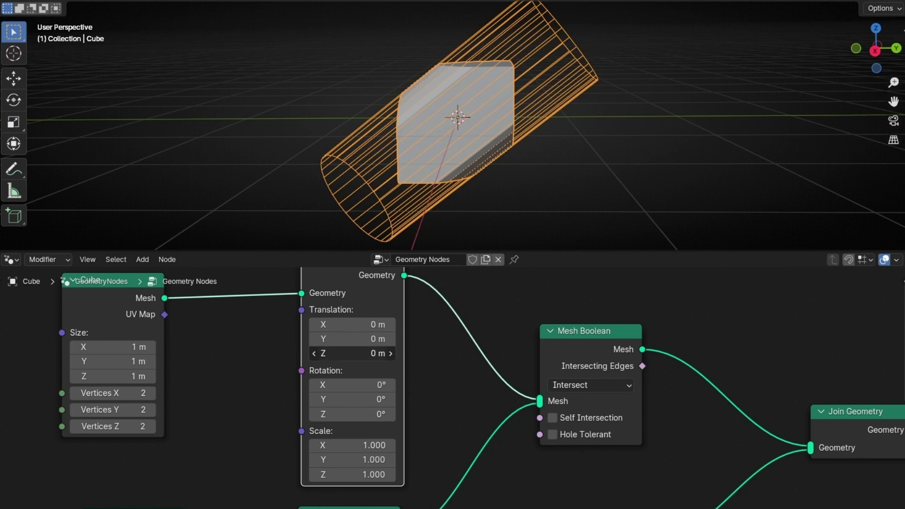
Raise the cube's Translation Z from 0.7 m up to 1.6 m, then deselect it.
drag(354, 353, 377, 353)
middle_drag(503, 172, 443, 184)
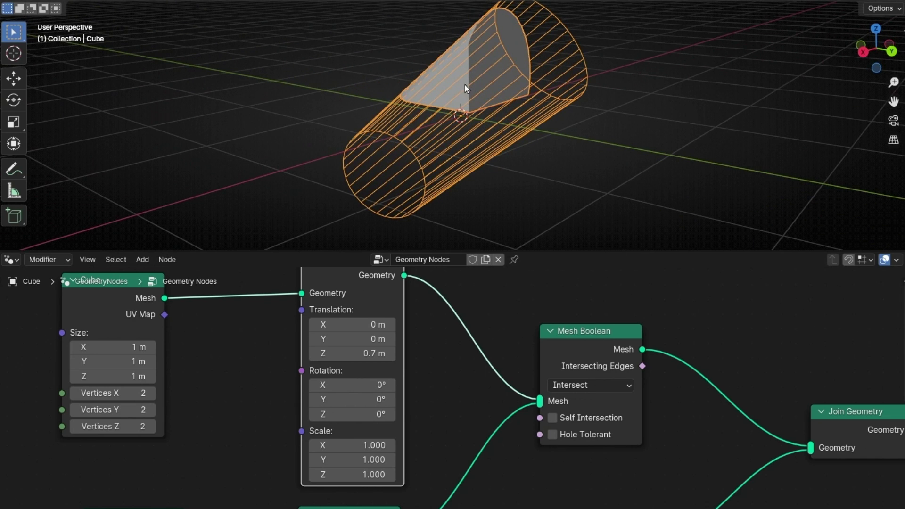
click(389, 354)
click(389, 354)
click(389, 354)
click(389, 354)
click(389, 353)
click(389, 354)
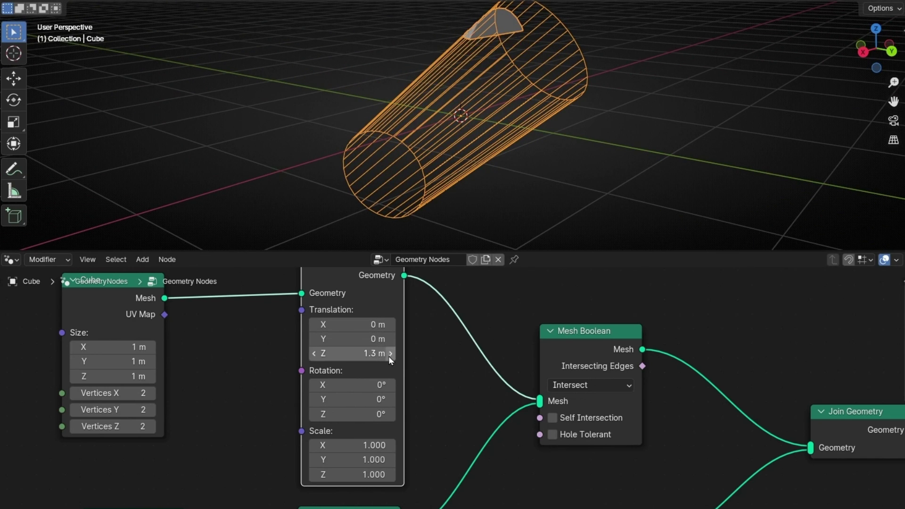
click(390, 354)
click(389, 354)
click(389, 354)
middle_drag(471, 156, 523, 104)
click(549, 179)
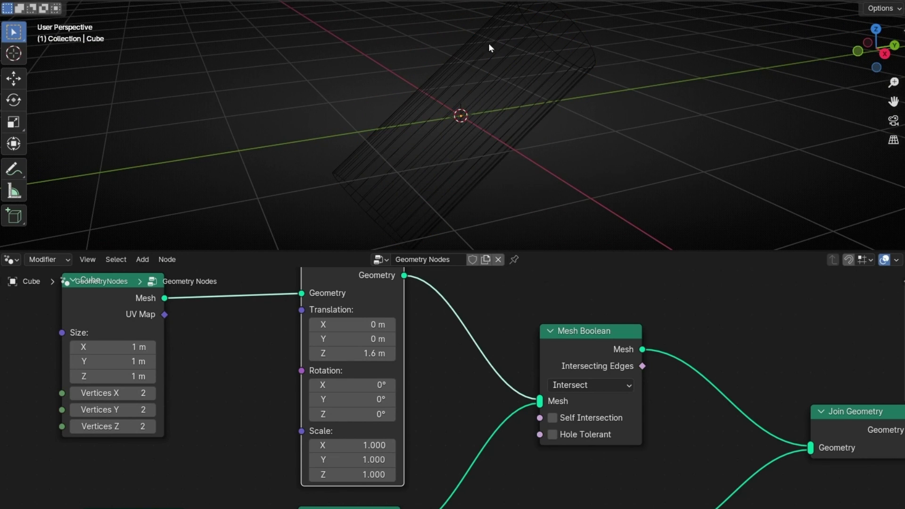
Step the cube's Translation Z back down from 1.6 m to 0 m.
click(313, 354)
click(314, 354)
double_click(314, 354)
click(314, 354)
double_click(314, 354)
click(314, 354)
double_click(314, 354)
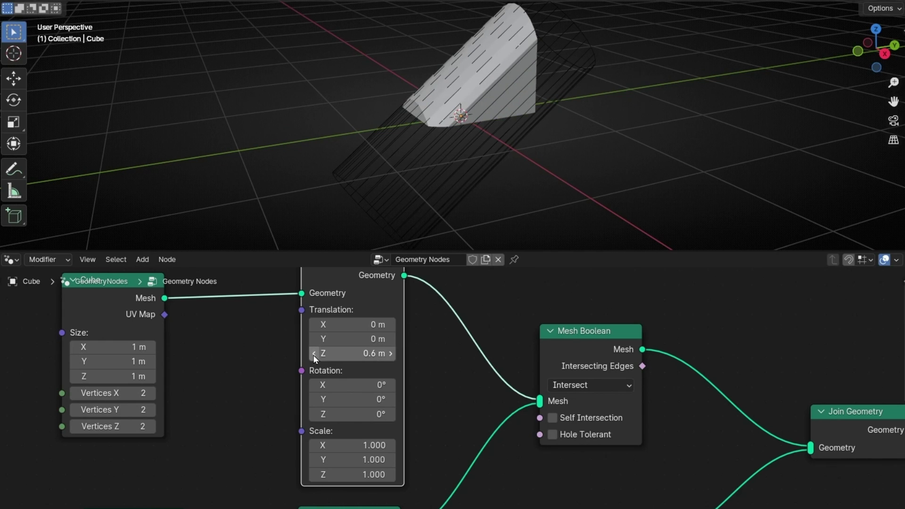
click(314, 354)
double_click(313, 353)
click(314, 354)
double_click(314, 354)
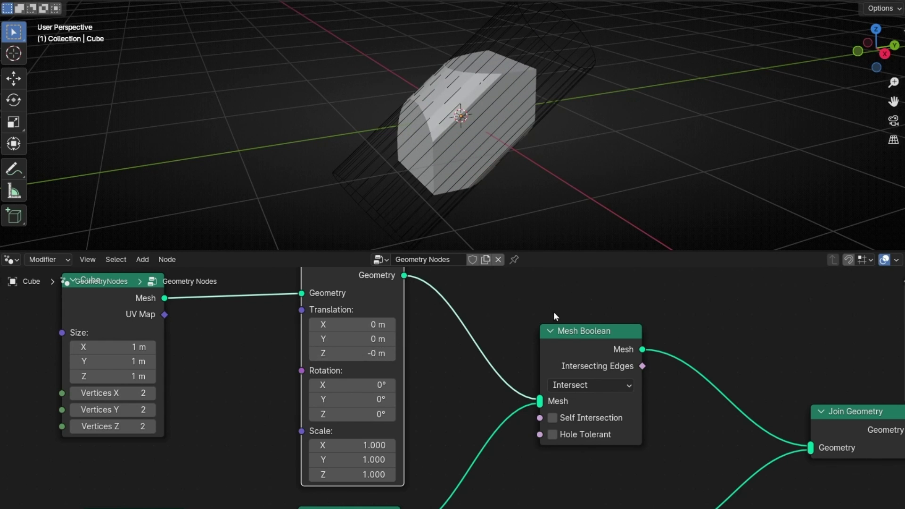
Set the Mesh Boolean operation to Union and orbit around the merged cube and cylinder.
scroll(553, 312, up, 3)
click(427, 365)
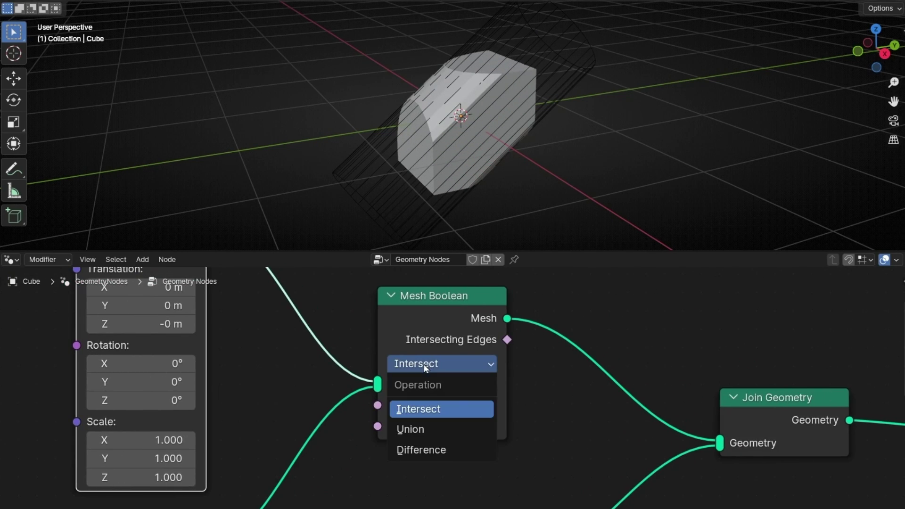
click(420, 424)
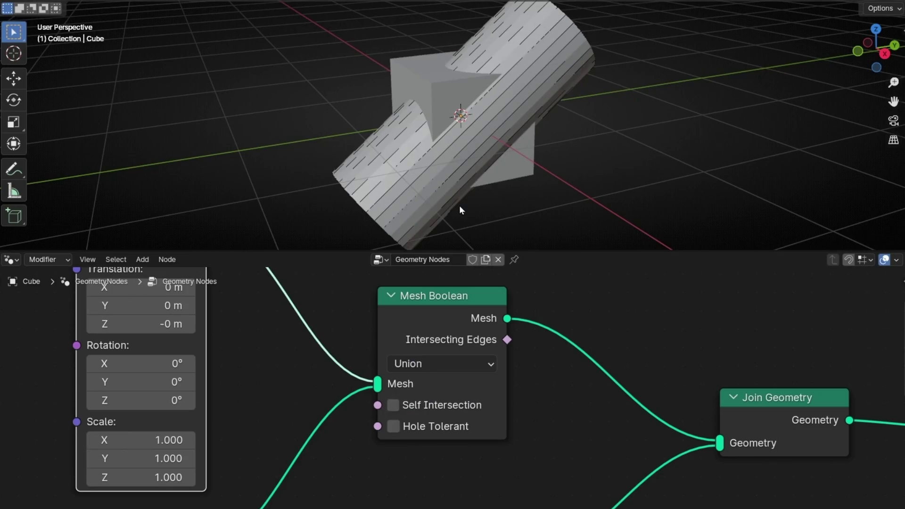
middle_drag(464, 207, 386, 203)
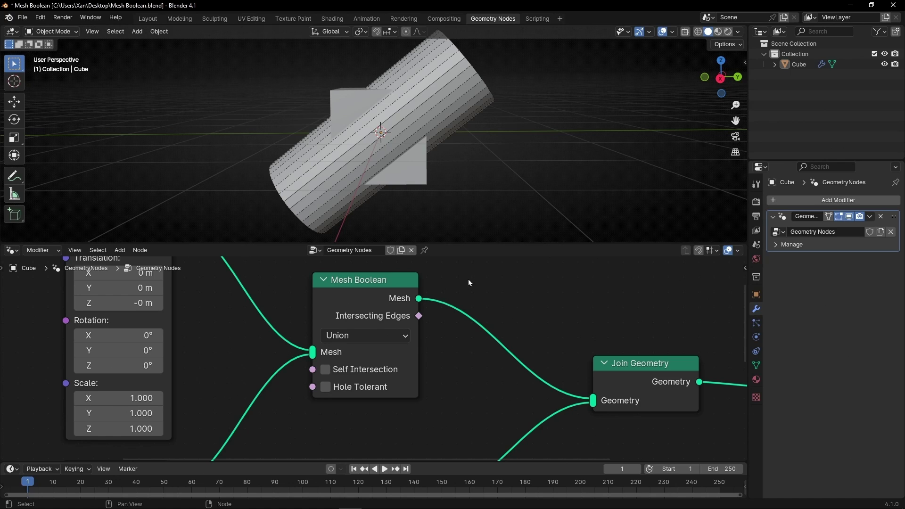
Delete the Cylinder node from the cube's node tree.
scroll(326, 386, down, 4)
middle_drag(323, 395, 454, 341)
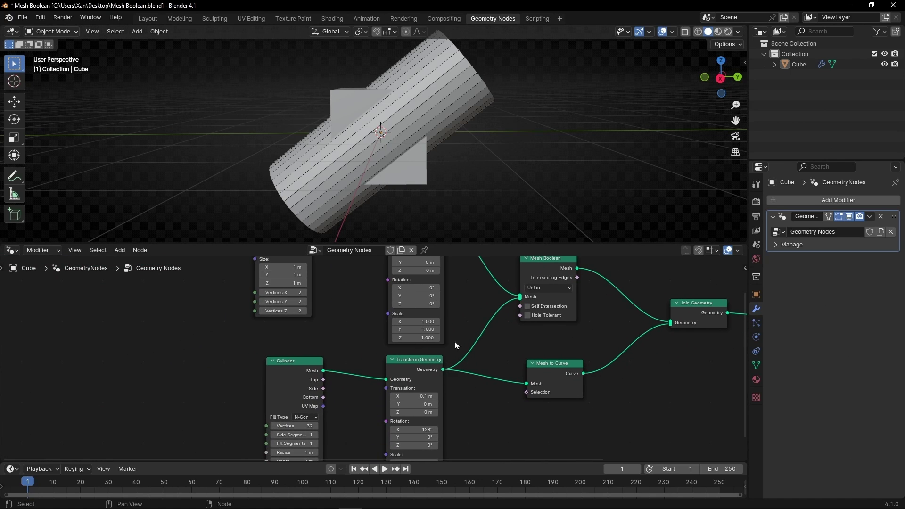
click(292, 374)
key(x)
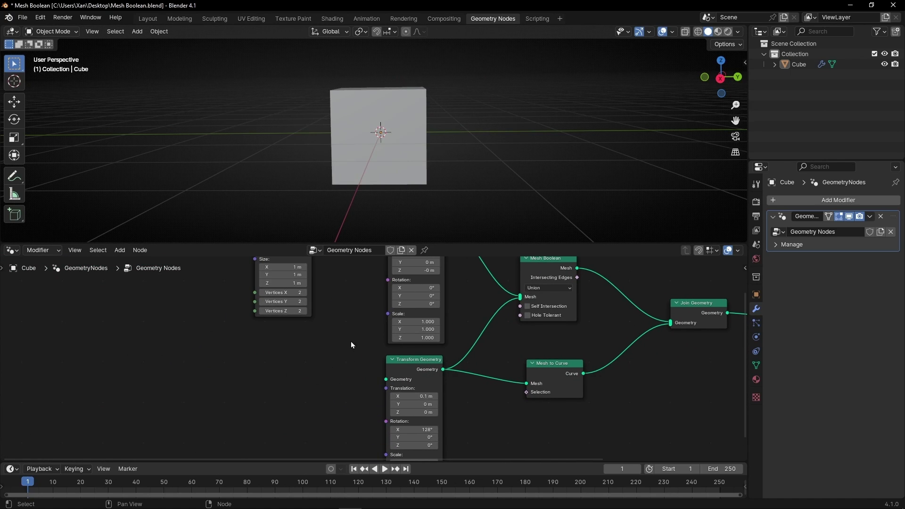
middle_drag(351, 341, 359, 384)
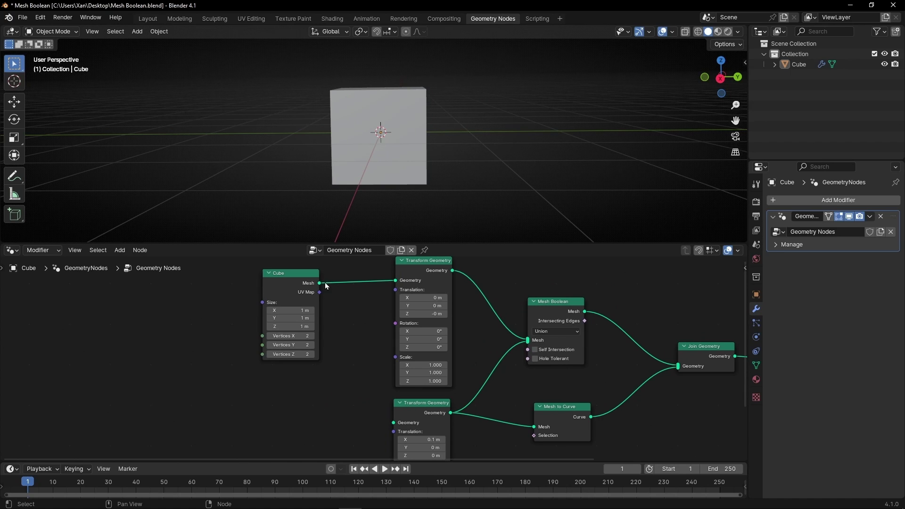
middle_drag(349, 338, 361, 304)
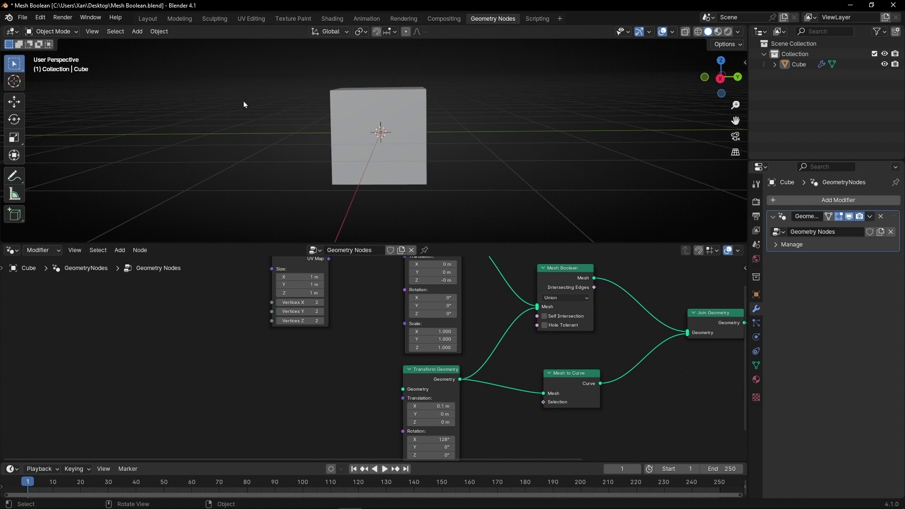
Add a Suzanne monkey mesh, view it from the front, and reselect the Cube.
click(137, 32)
mouse_move(151, 42)
click(274, 124)
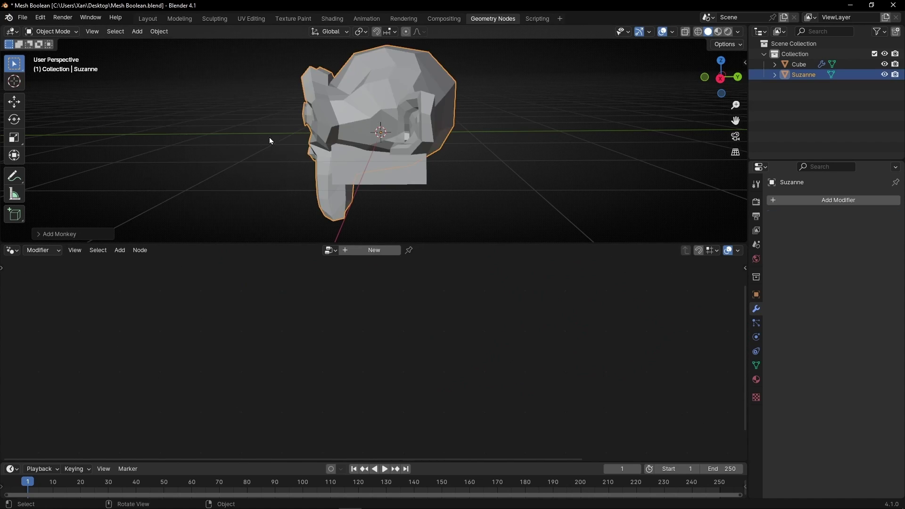
middle_drag(389, 190, 506, 187)
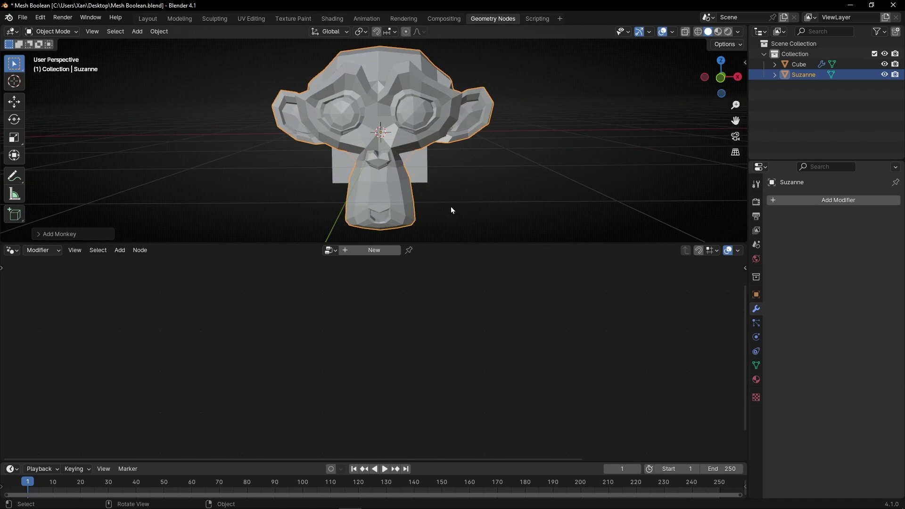
click(798, 64)
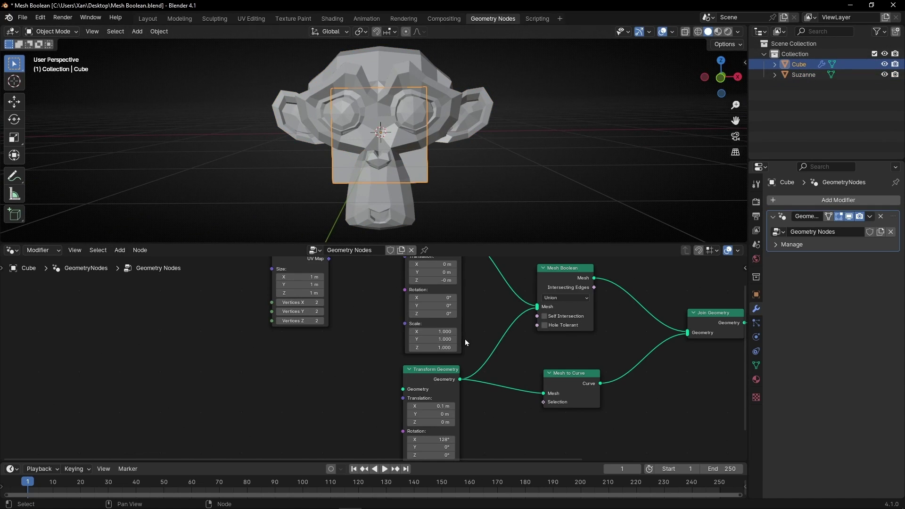
Drop Suzanne in as an Object Info node, link its geometry, and dissolve Transform Geometry with Ctrl+X.
drag(803, 74, 280, 369)
middle_drag(343, 374, 330, 323)
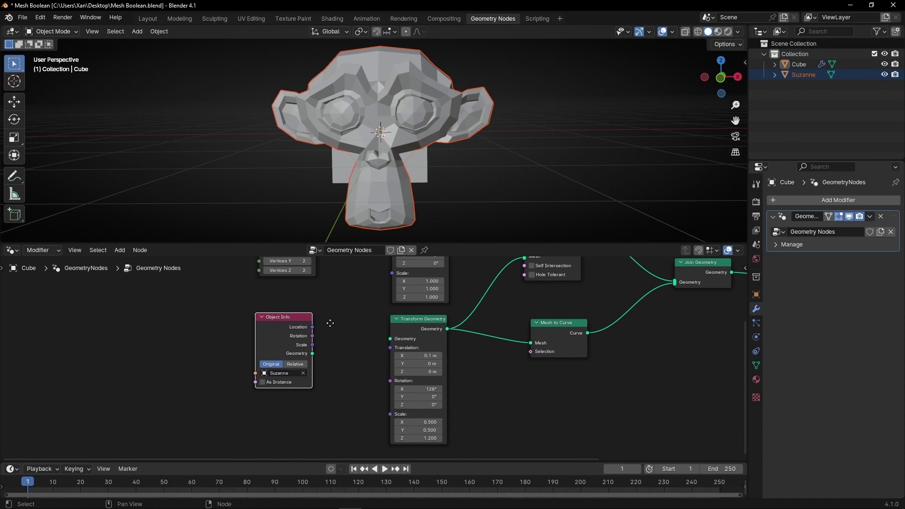
drag(312, 353, 390, 339)
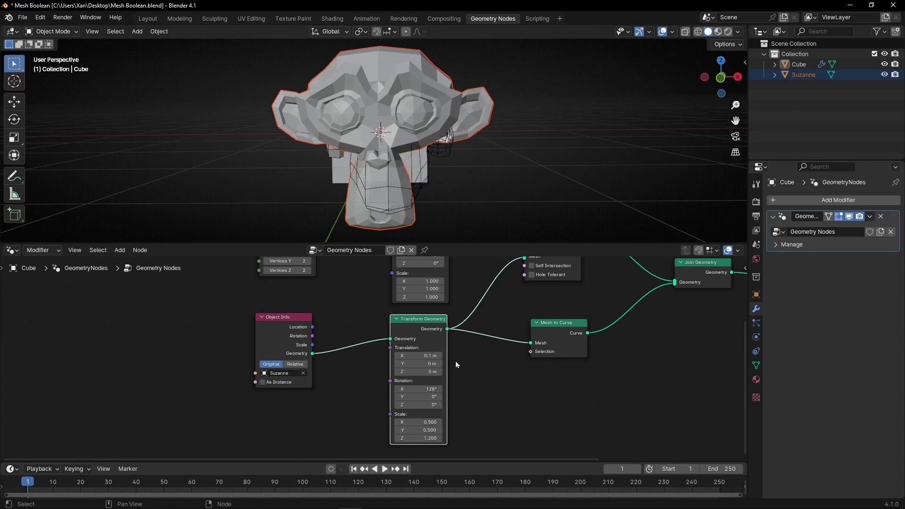
key(ctrl+x)
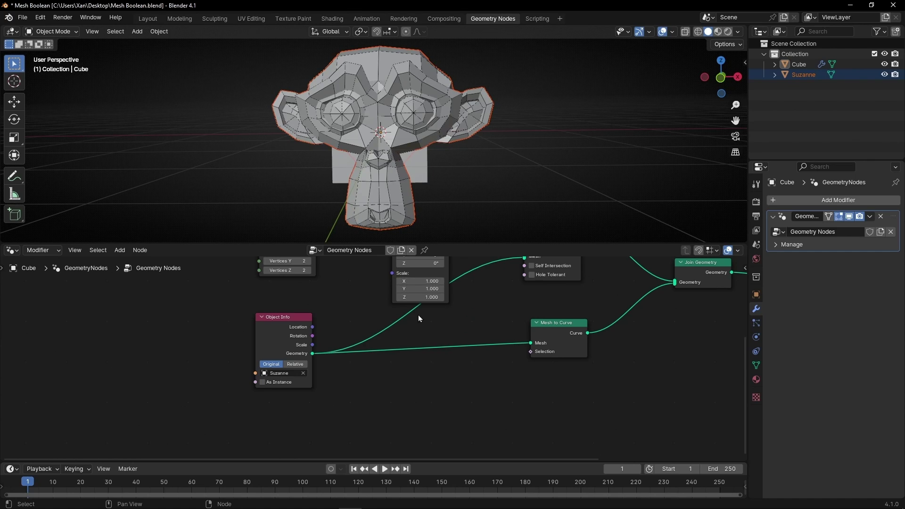
Switch the Mesh Boolean operation to Difference.
middle_drag(501, 303, 501, 380)
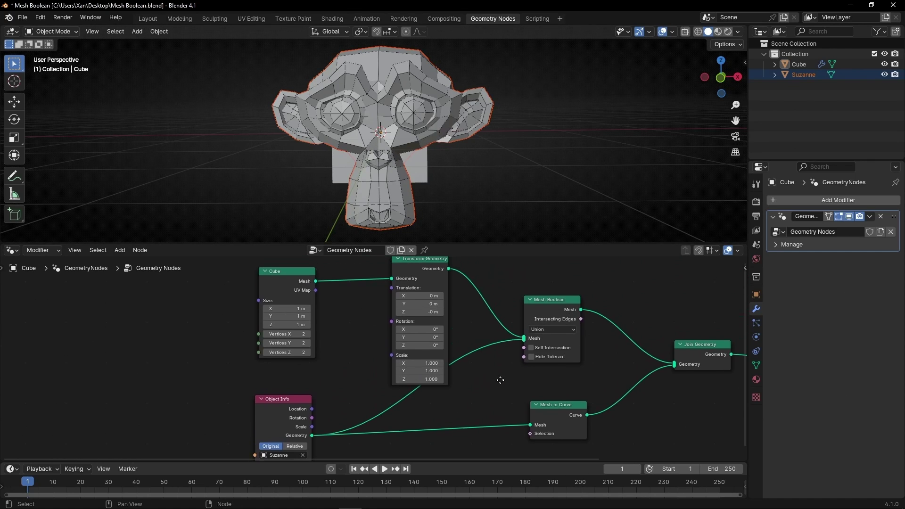
click(547, 330)
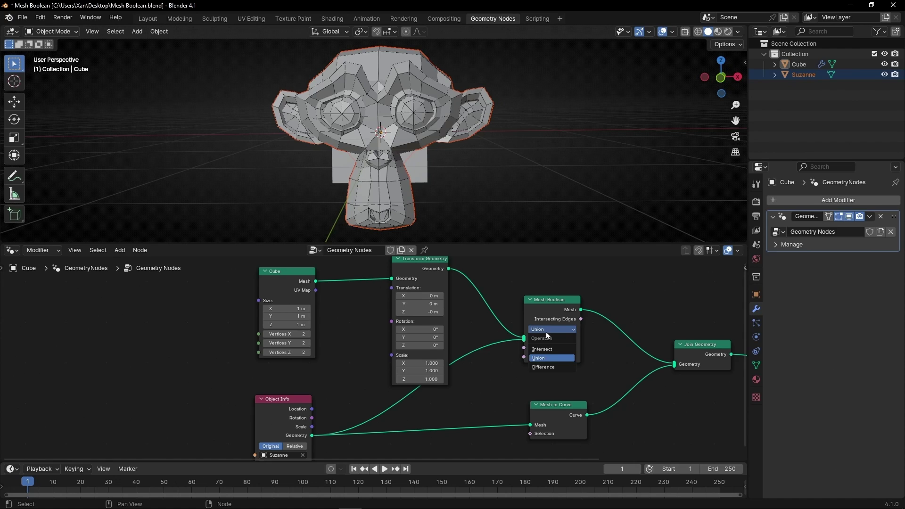
click(545, 367)
middle_drag(509, 366, 449, 301)
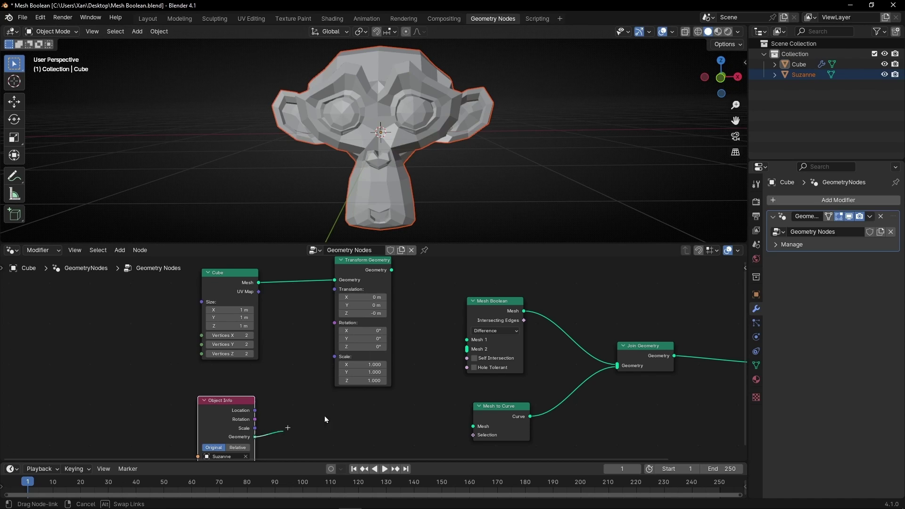
Wire Suzanne's geometry into Mesh 1 and the transformed cube into Mesh 2.
drag(253, 438, 467, 339)
key(ctrl+space)
key(g)
click(302, 253)
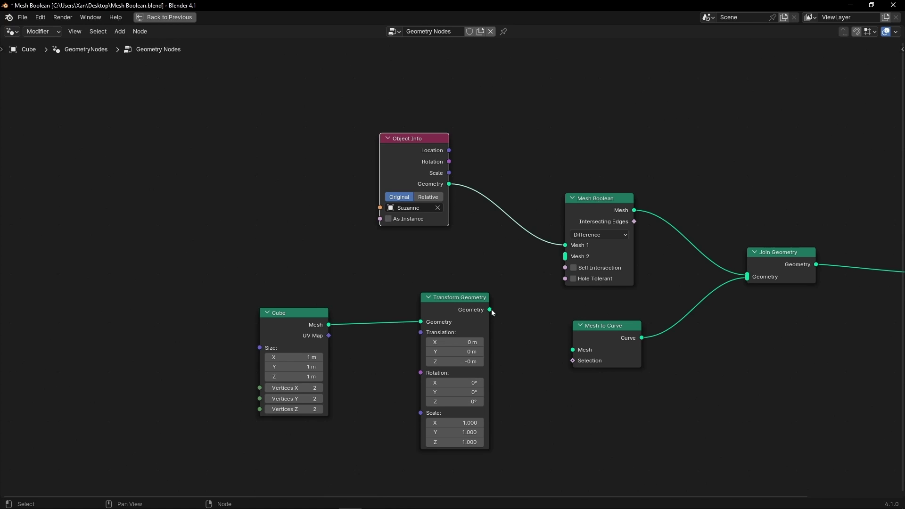
drag(490, 310, 565, 263)
key(ctrl+space)
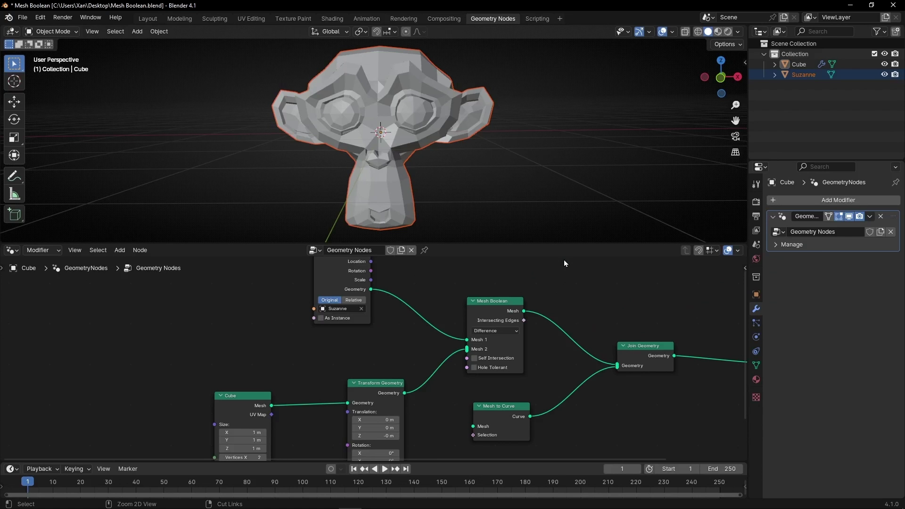
middle_drag(401, 343, 394, 299)
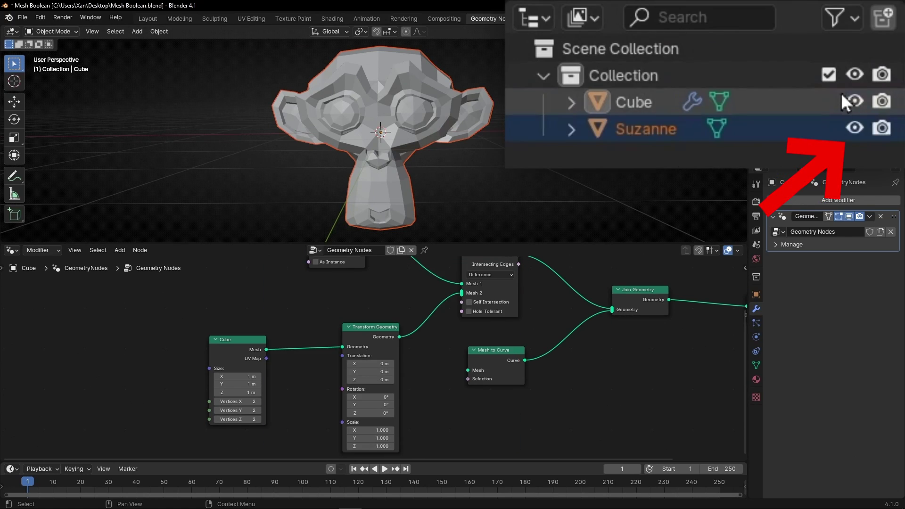
Hide the original Suzanne object and move the Object Info node aside.
click(854, 128)
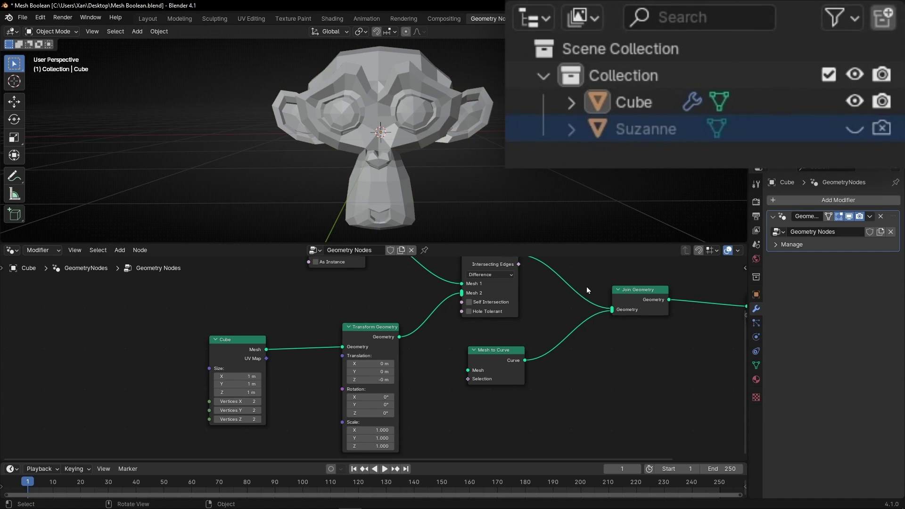
middle_drag(402, 315, 413, 366)
drag(349, 287, 402, 298)
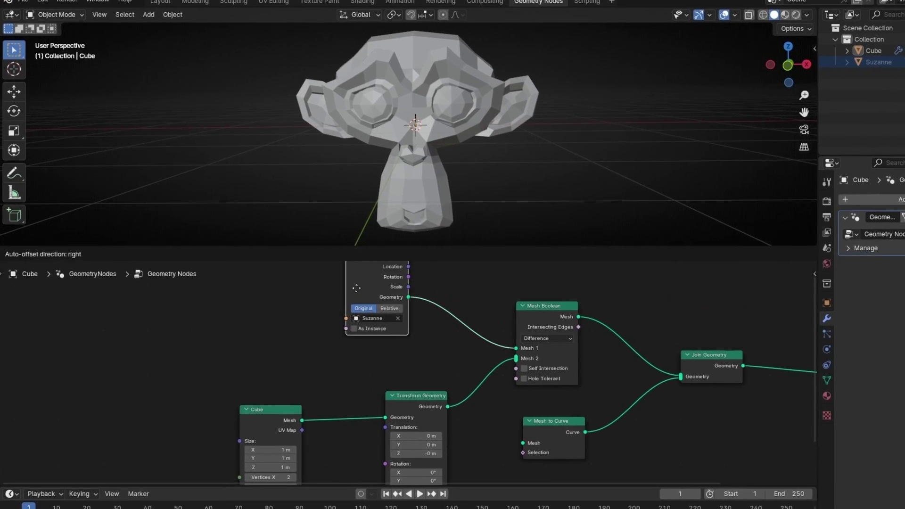
Scale the cutting cube to 1.2 and link it to Mesh to Curve for a wireframe outline.
middle_drag(485, 319, 488, 294)
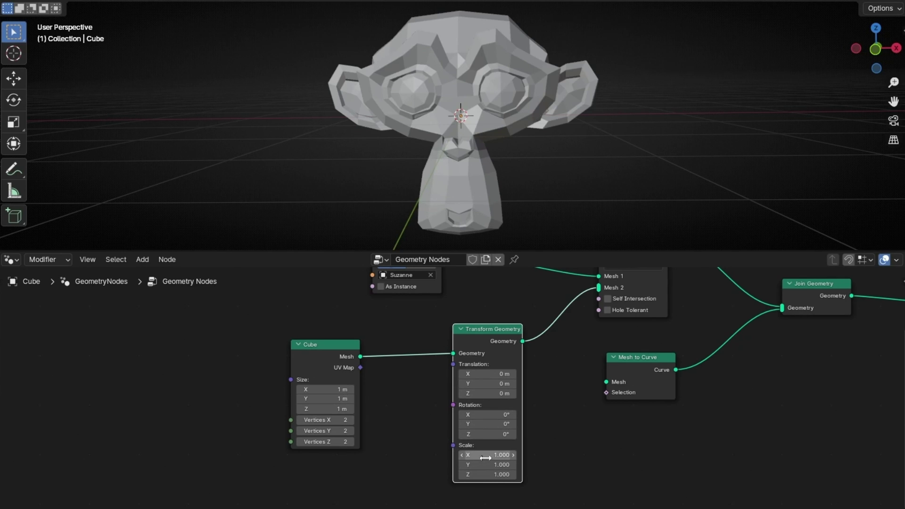
drag(487, 455, 567, 386)
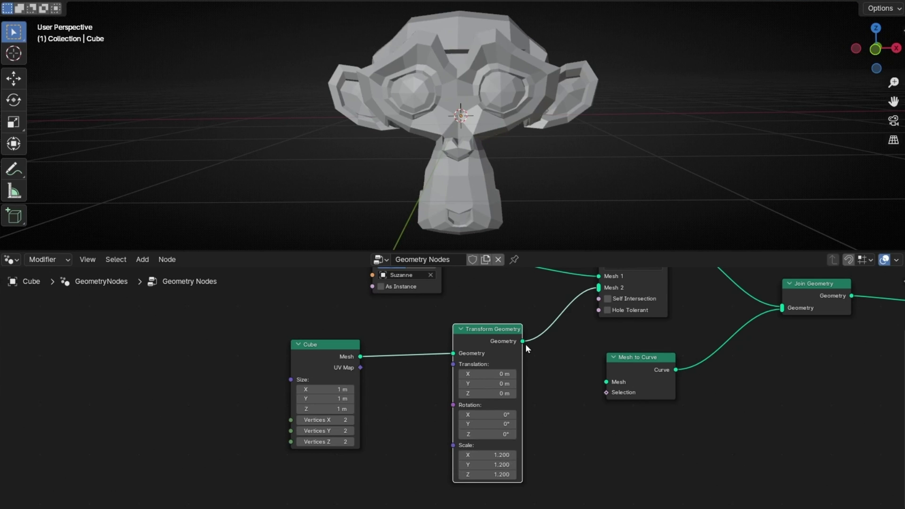
drag(523, 341, 596, 380)
Enlarge the cutting cube to 2.9 scale and start raising its Translation Z.
click(528, 173)
middle_drag(575, 196, 591, 184)
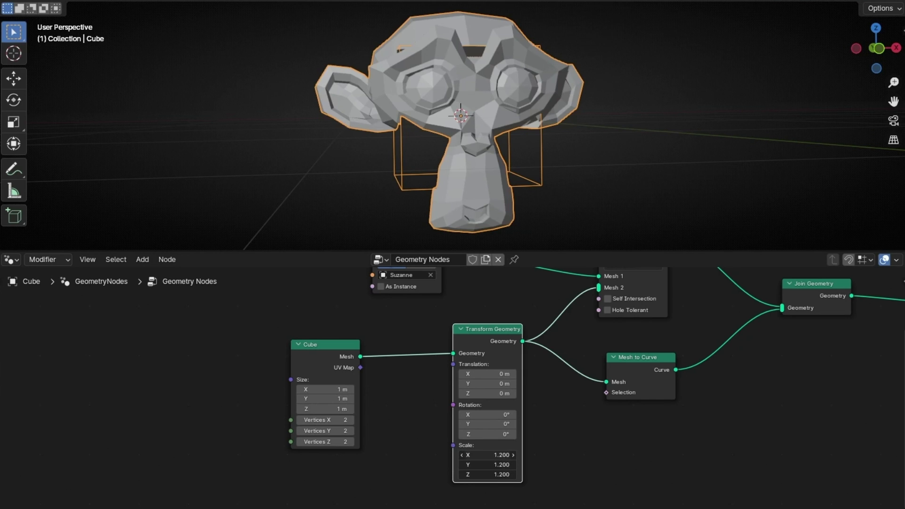
drag(487, 455, 508, 474)
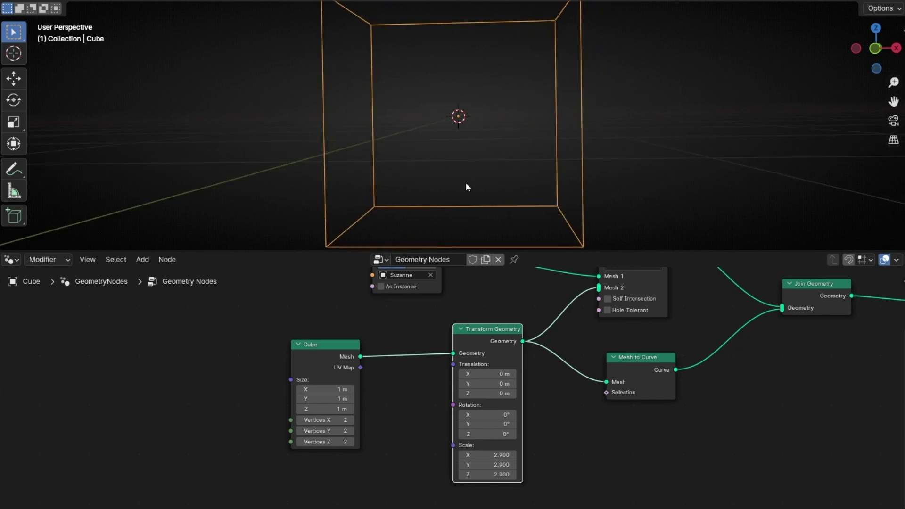
mouse_move(465, 187)
middle_down()
mouse_move(390, 193)
mouse_move(468, 191)
middle_up()
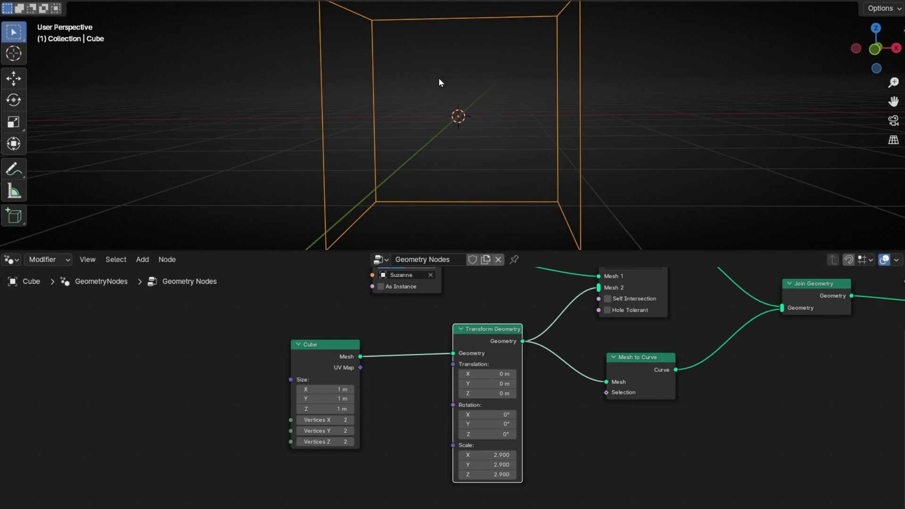
scroll(496, 299, down, 2)
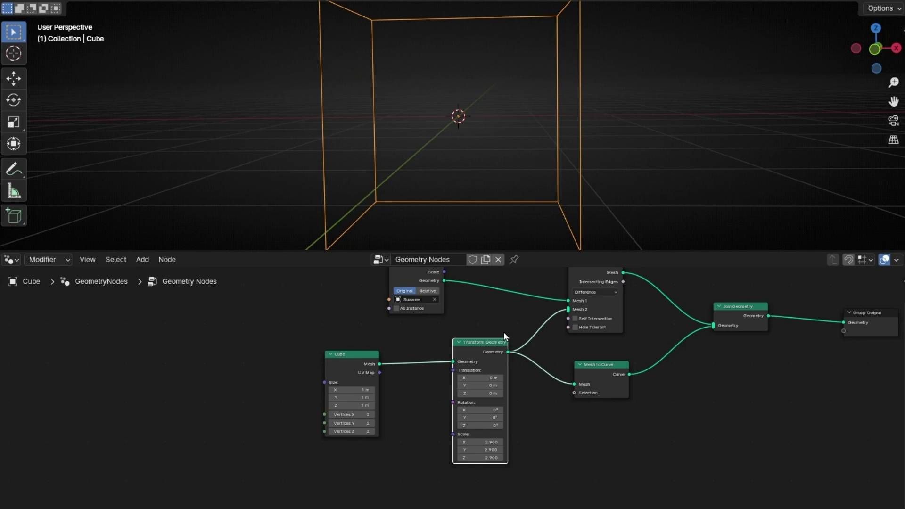
scroll(503, 332, up, 4)
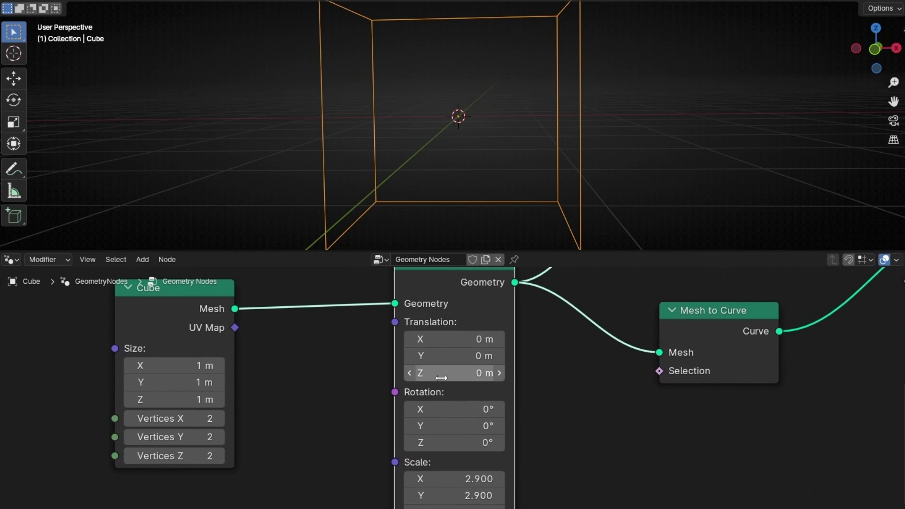
drag(452, 374, 517, 373)
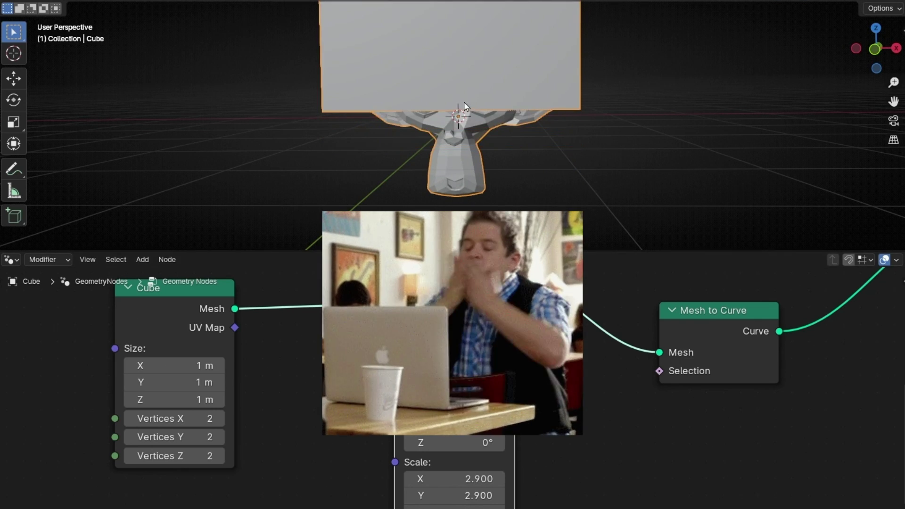
Lift the cube to 1.6 m and enable Self Intersection, leaving Hole Tolerant off after testing.
middle_drag(443, 141, 518, 202)
middle_drag(593, 303, 462, 365)
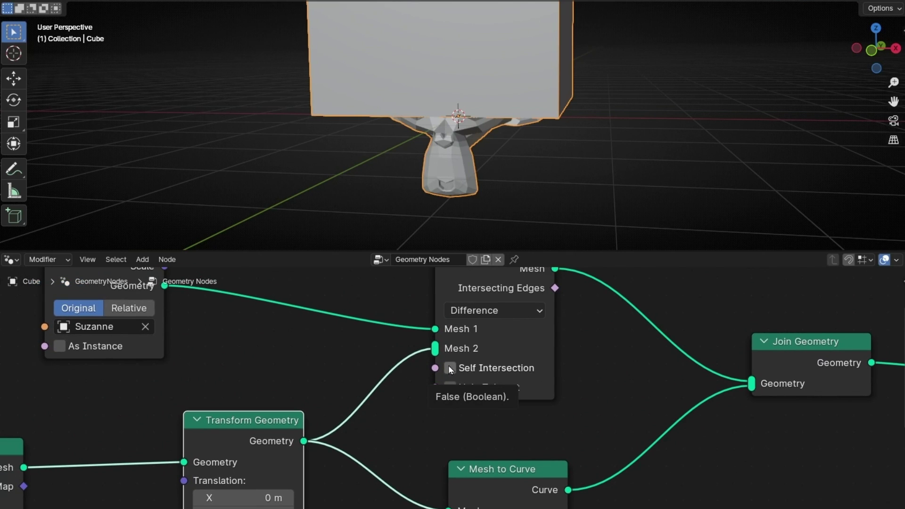
click(450, 368)
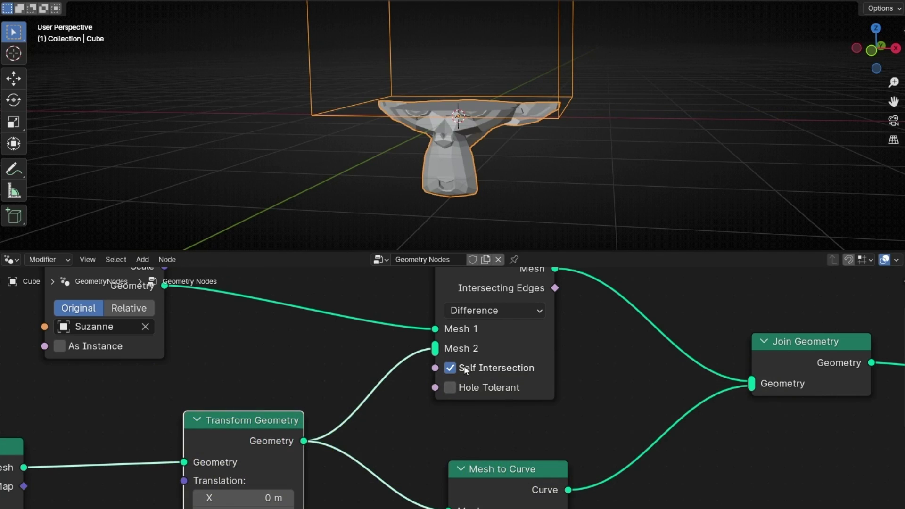
click(450, 388)
click(451, 391)
click(450, 373)
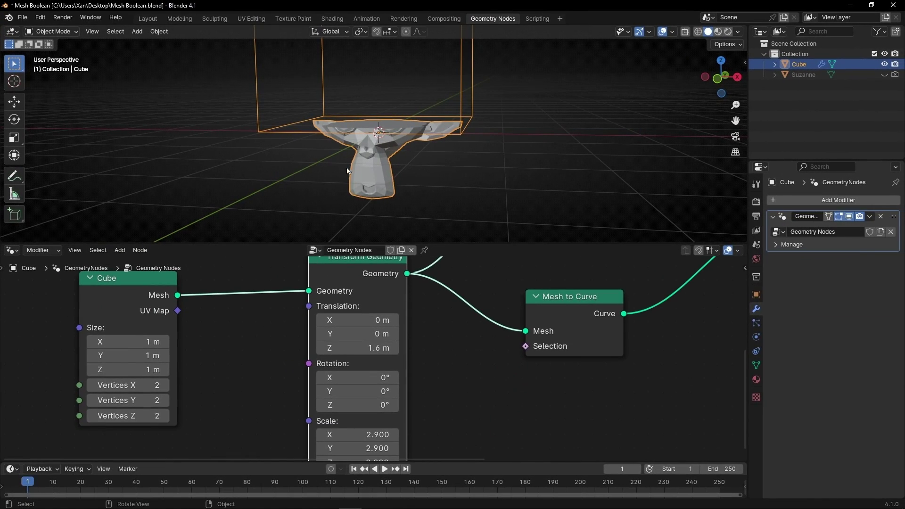
Reset Translation Z to 0 m and keyframe it at frame 1.
middle_drag(417, 367, 430, 320)
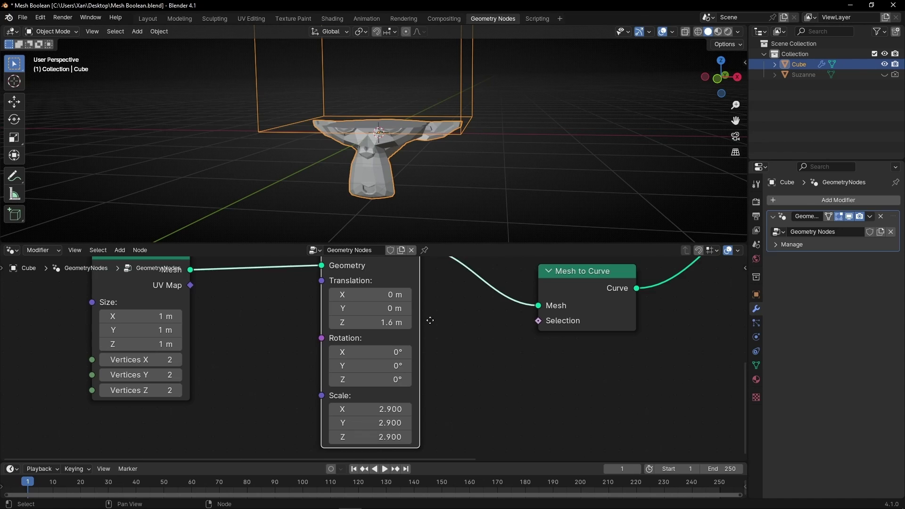
click(356, 325)
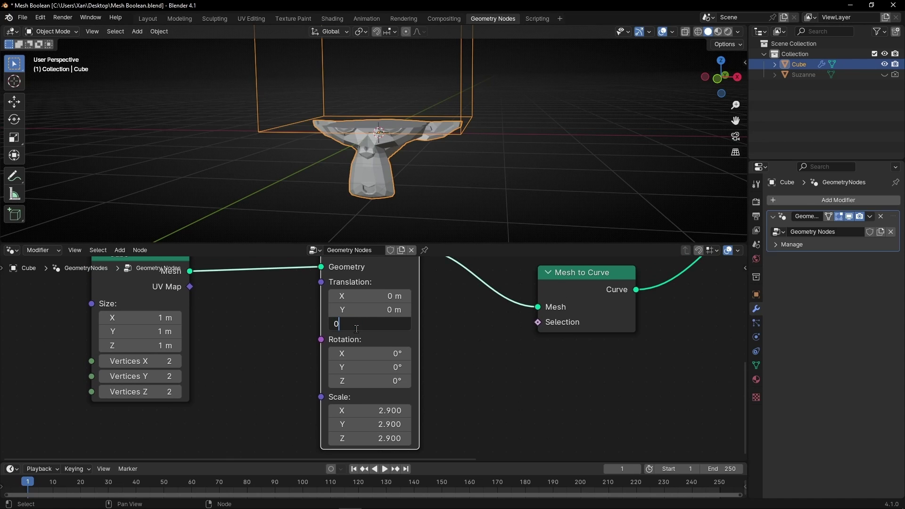
key(Return)
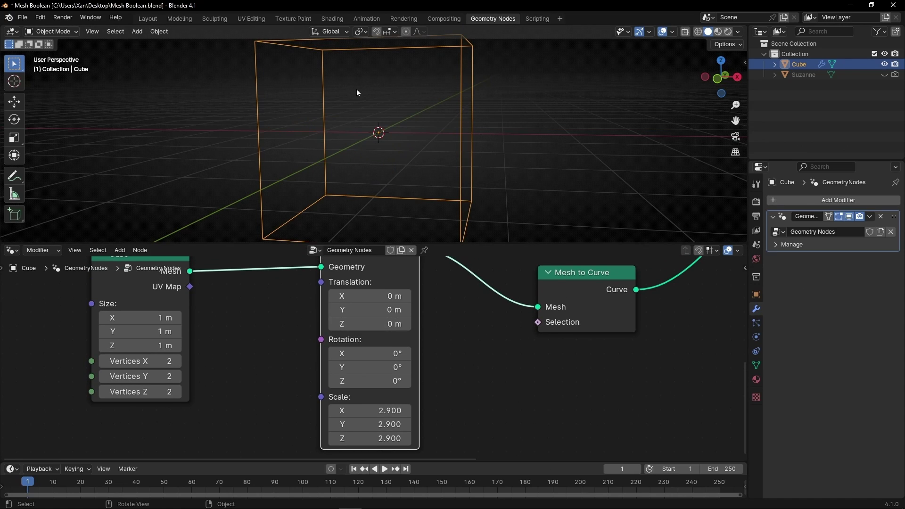
drag(271, 459, 270, 407)
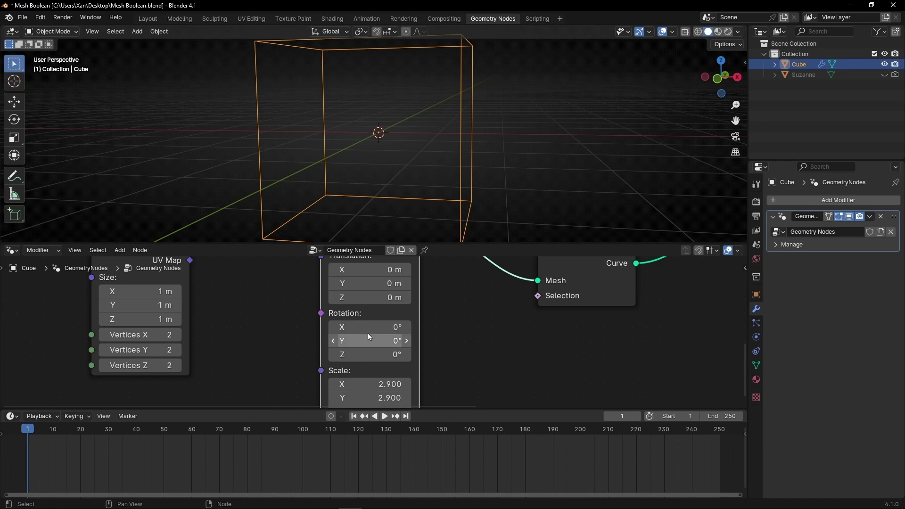
right_click(365, 294)
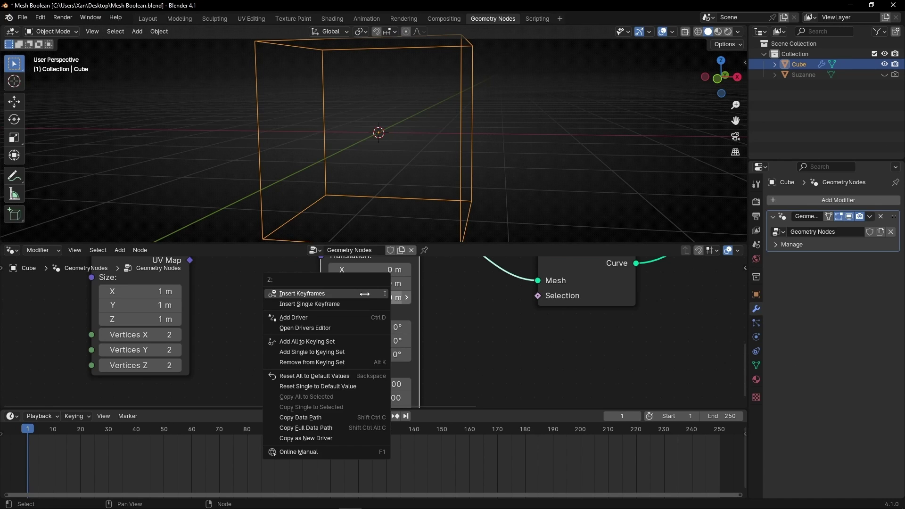
click(311, 293)
At frame 49 key Translation Z at 2.7 m, and set the end frame to 60.
key(space)
drag(177, 429, 168, 432)
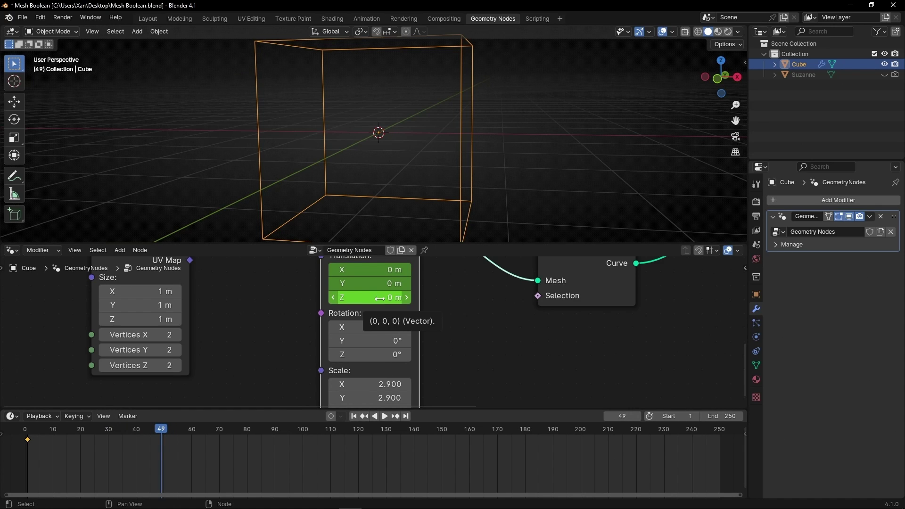
drag(379, 298, 425, 298)
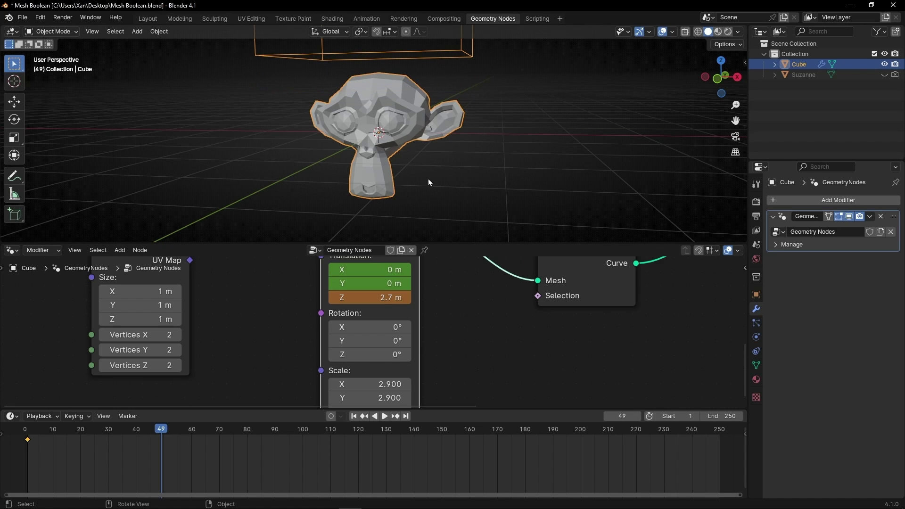
right_click(369, 296)
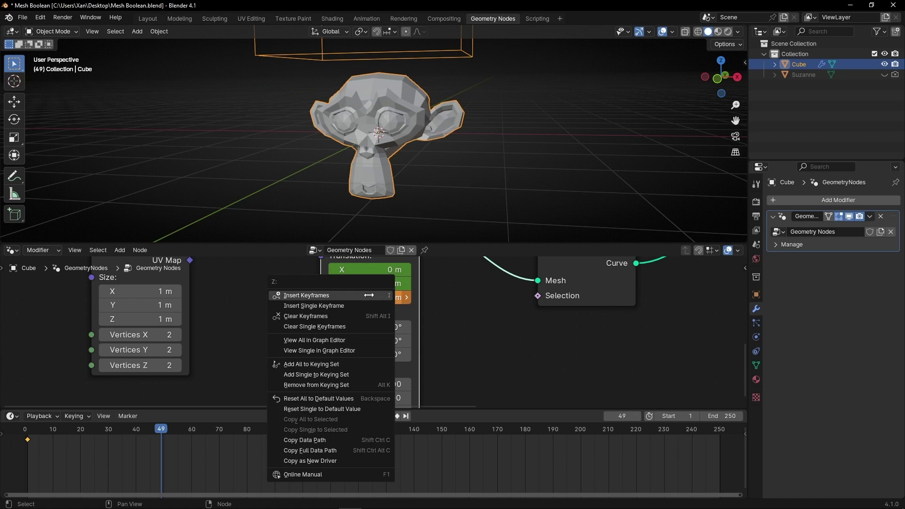
click(346, 294)
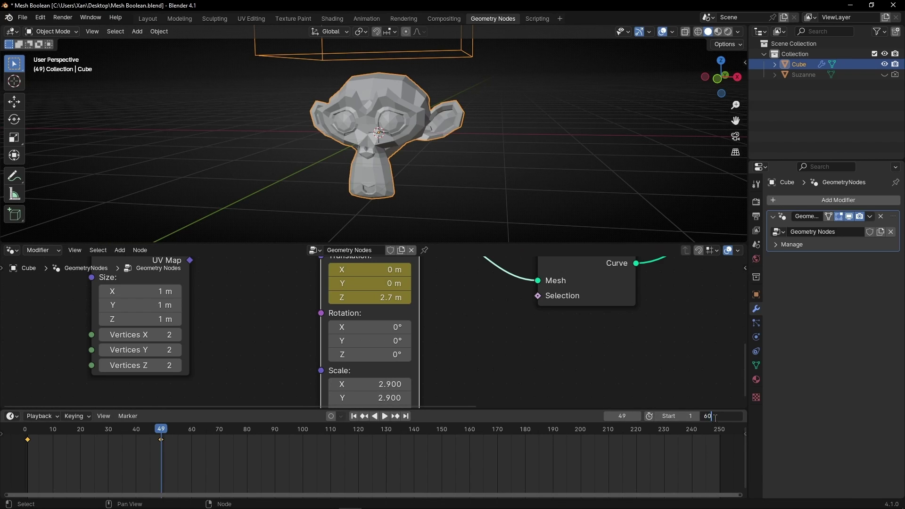
key(Return)
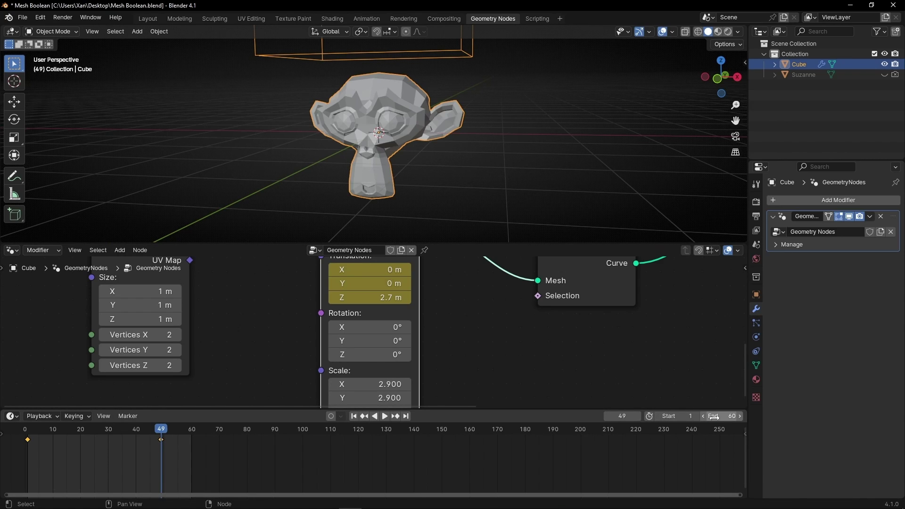
Play the cube-cut animation from frame 1 twice, orbiting around Suzanne.
click(350, 419)
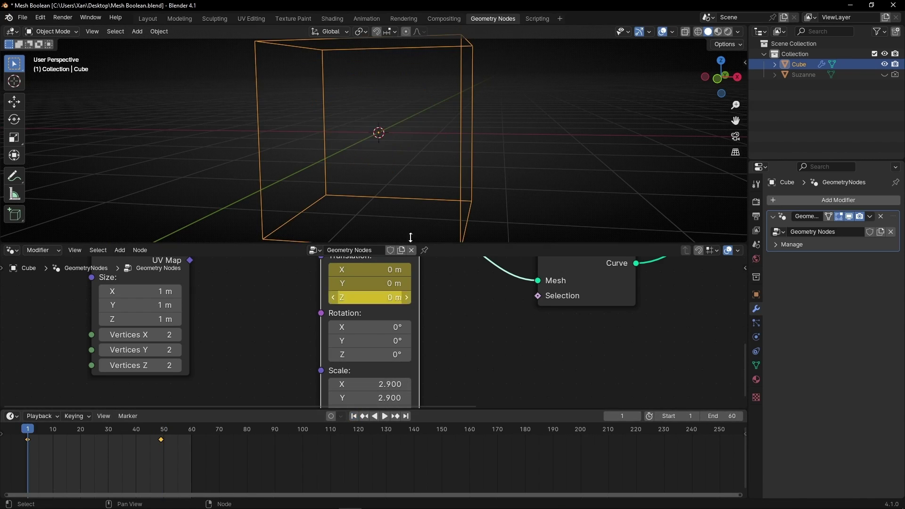
click(501, 218)
key(space)
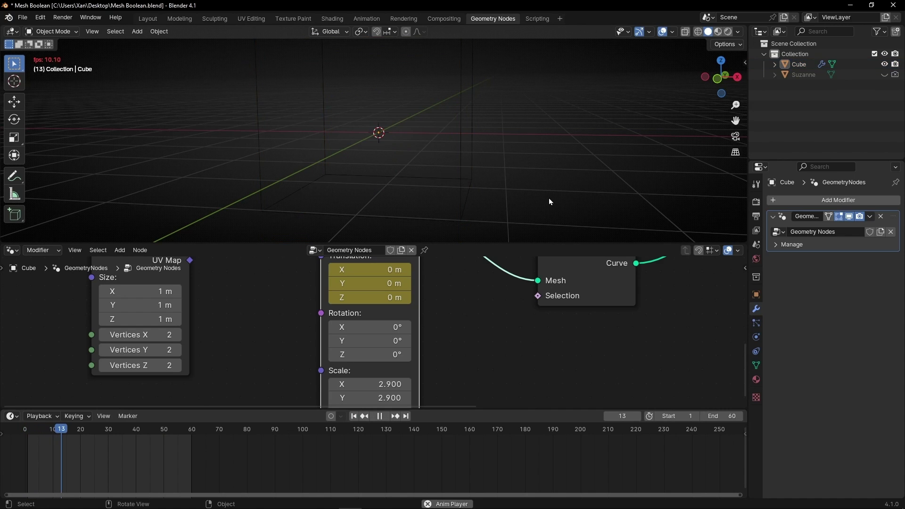
middle_drag(539, 201, 404, 193)
key(space)
key(shift+Left)
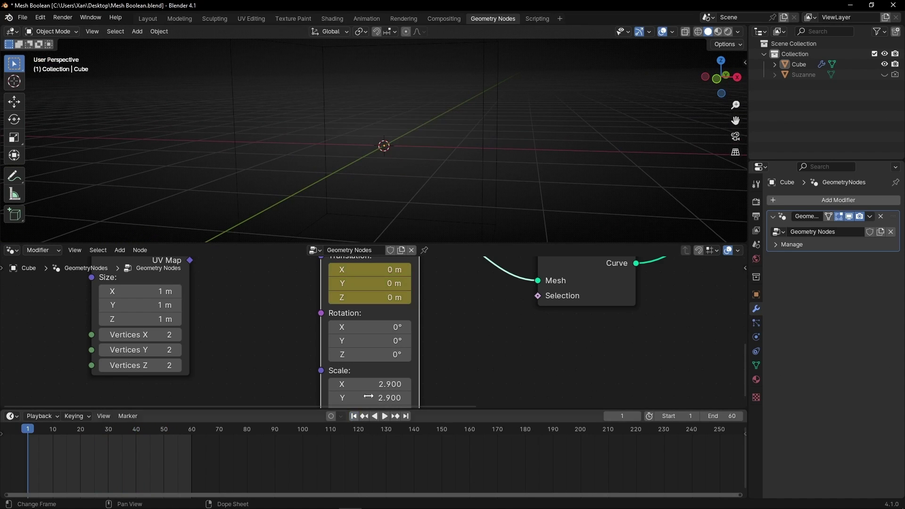
key(space)
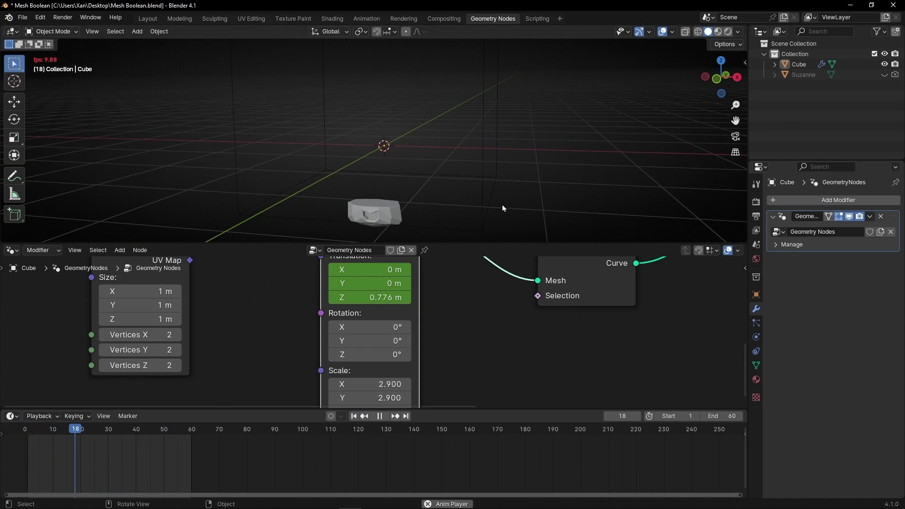
mouse_move(502, 208)
middle_down()
mouse_move(265, 208)
mouse_move(505, 204)
middle_up()
key(space)
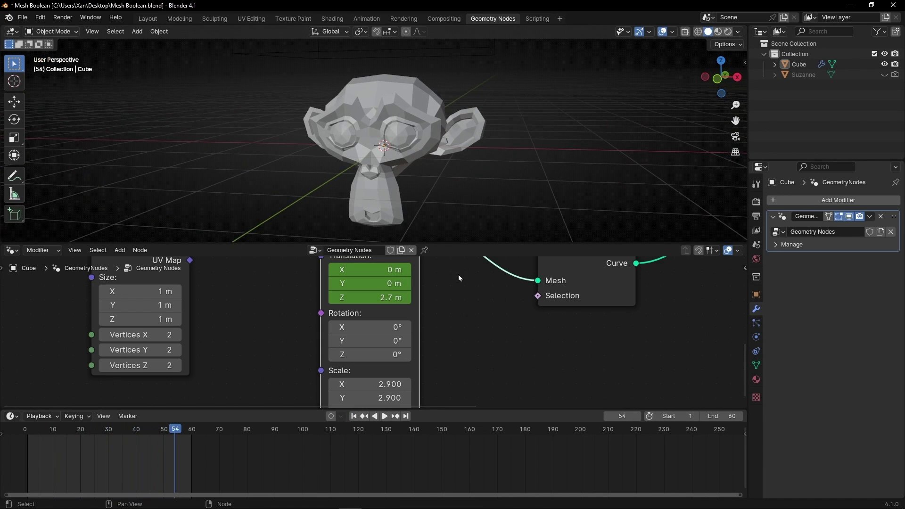
Review the full node tree maximized, then reverse-play the animation to frame 30.
key(ctrl+space)
scroll(458, 276, down, 3)
middle_drag(381, 122, 325, 168)
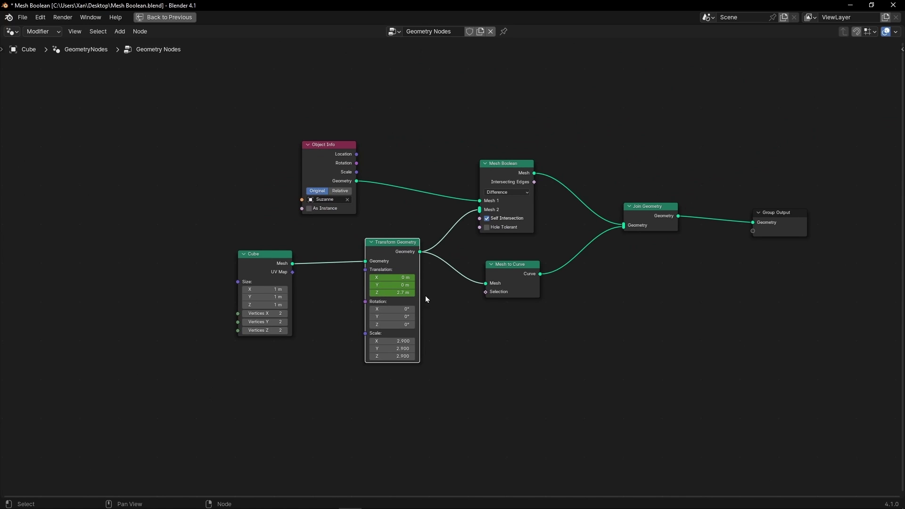
middle_drag(439, 244, 300, 287)
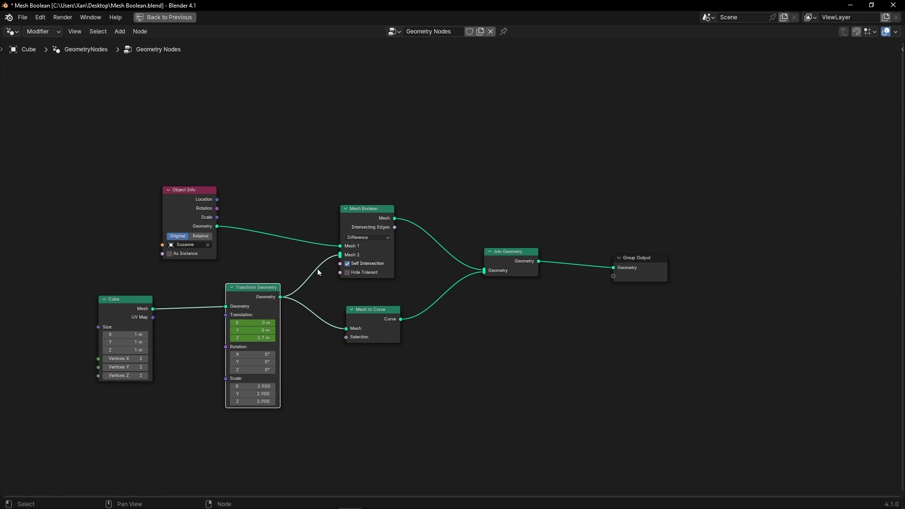
key(ctrl+space)
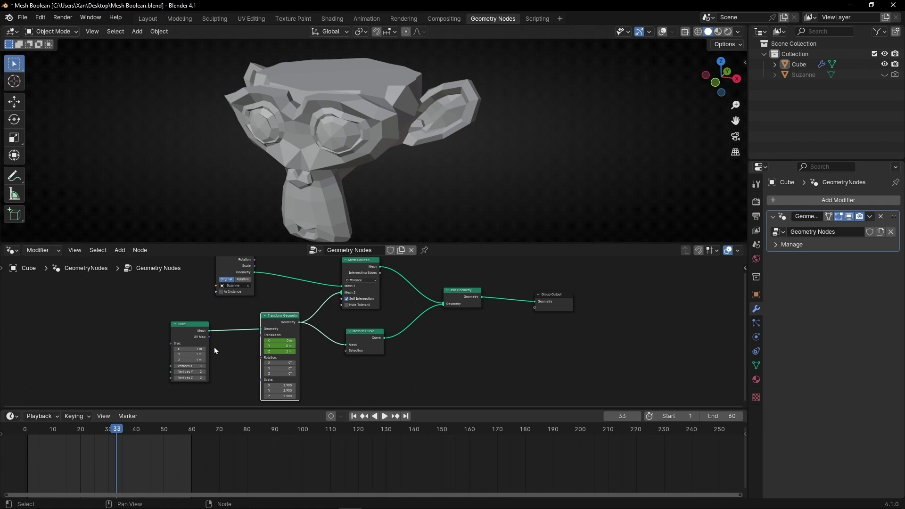
key(shift+ctrl+space)
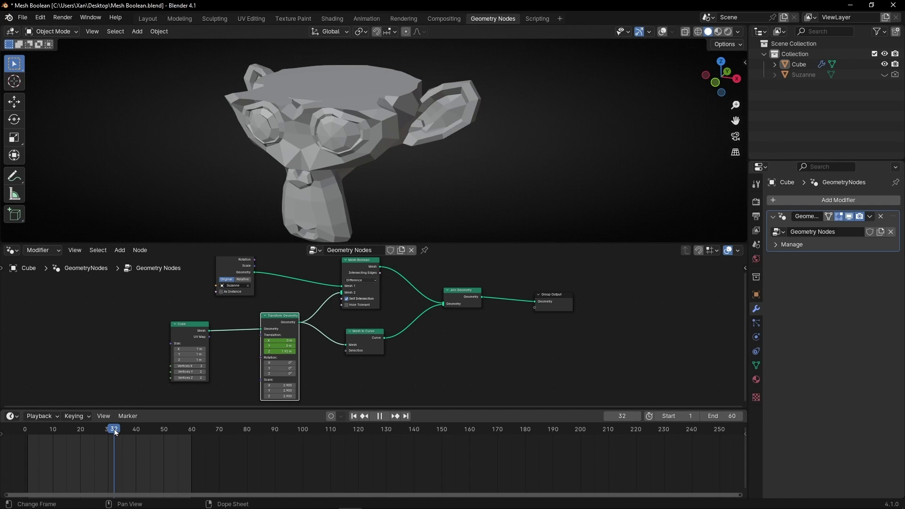
key(shift+ctrl+space)
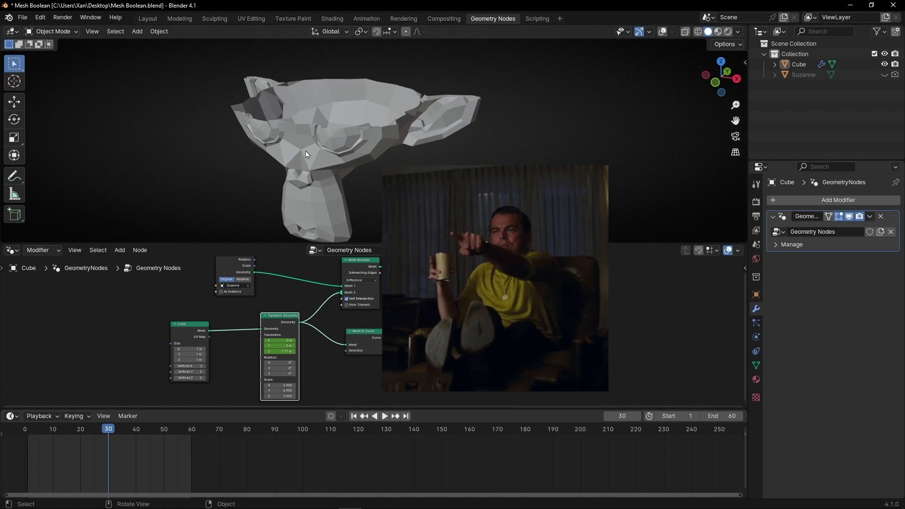
Inspect Suzanne's cut top and enable Hole Tolerant on the Mesh Boolean.
middle_drag(330, 155, 297, 154)
scroll(315, 309, up, 5)
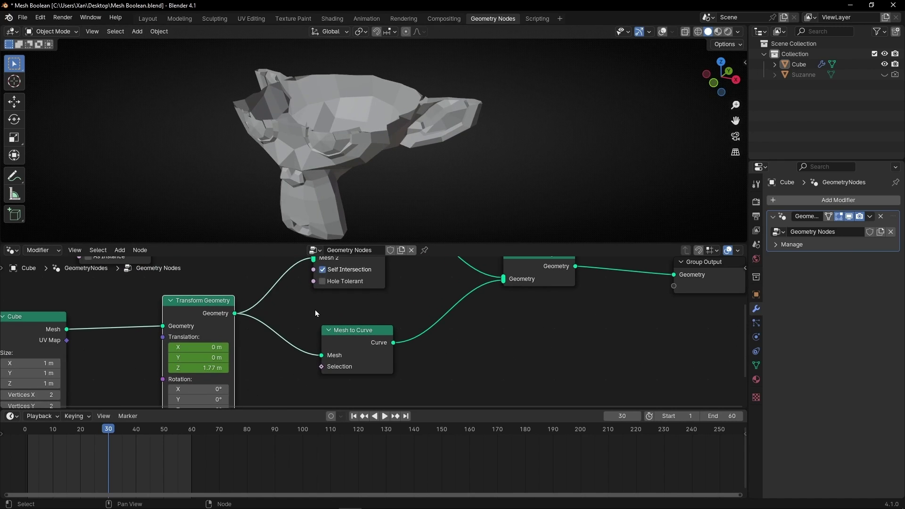
middle_drag(306, 272, 343, 346)
click(335, 331)
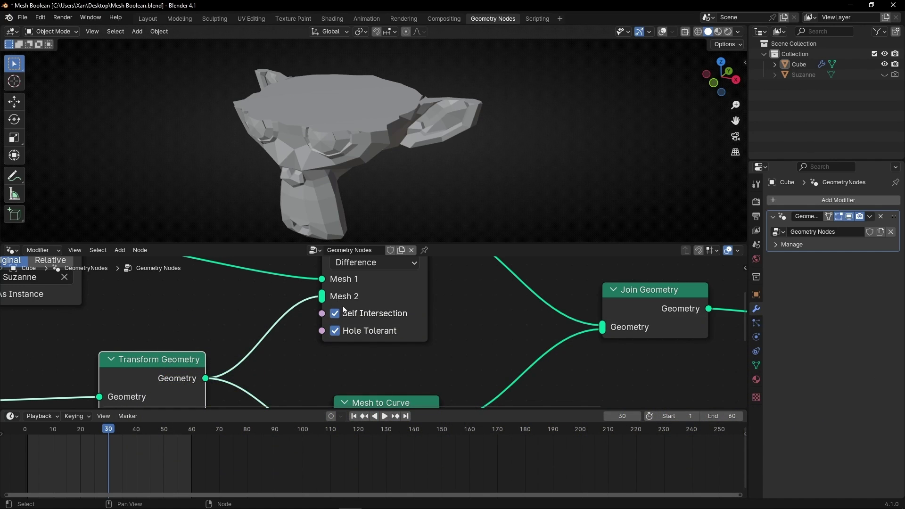
Play the Suzanne reveal animation from frame 1 in a maximized, interface-free 3D viewport.
key(shift+Left)
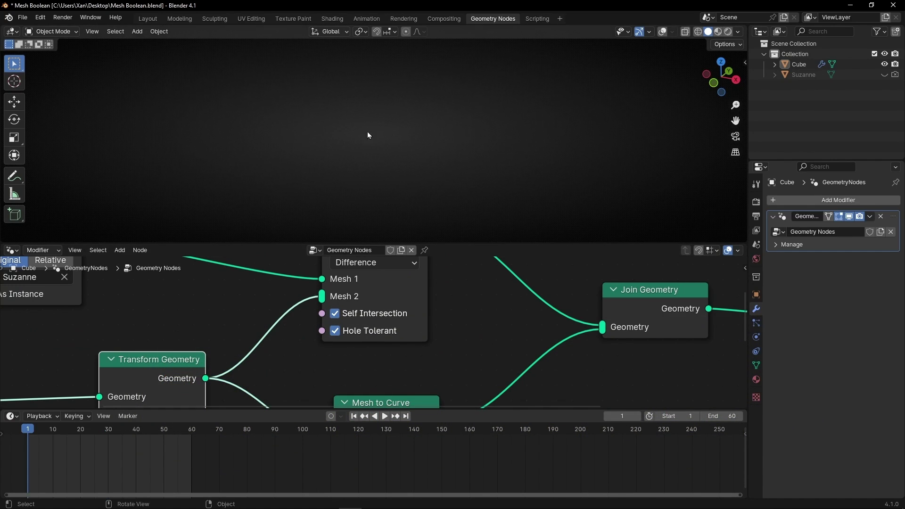
key(ctrl+space)
key(ctrl+alt+space)
key(space)
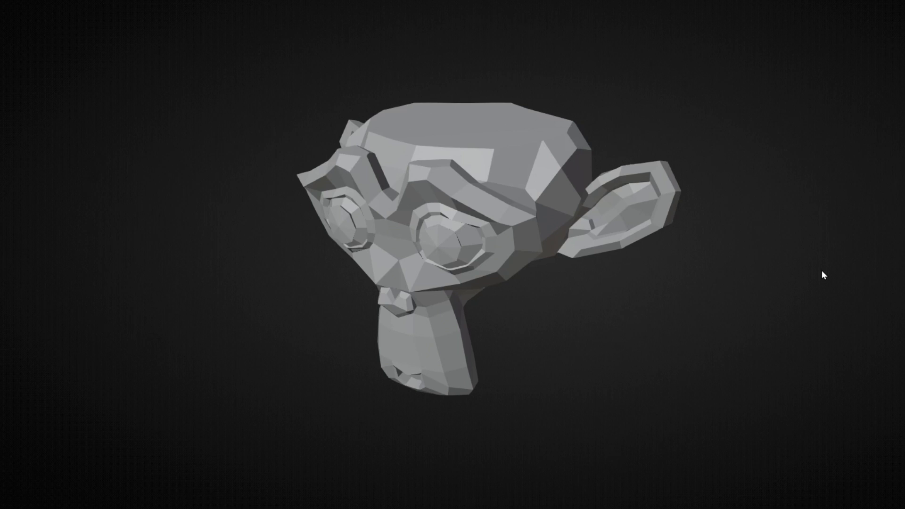